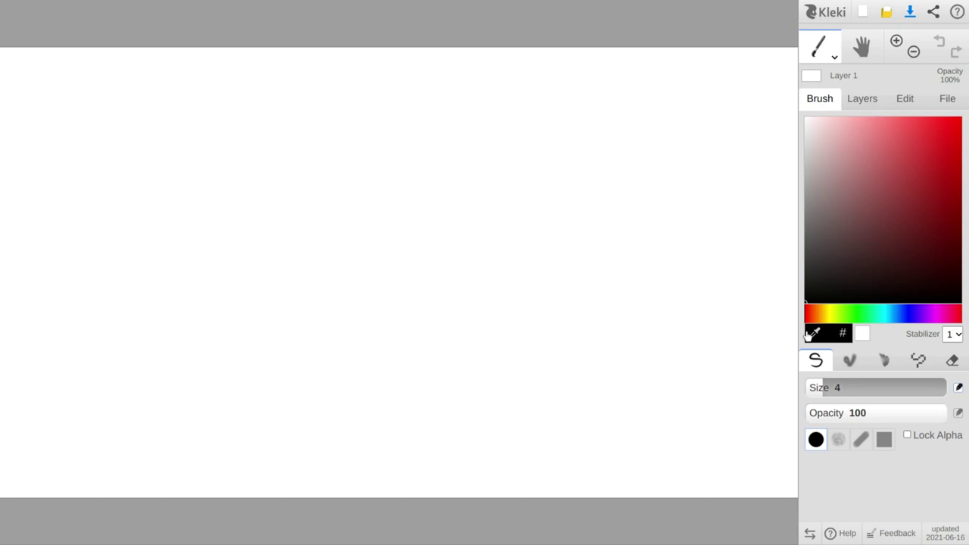
# - Draw a yellow outline of a giraffe-like animal with two pointed ears, a dot for the eye and three legs
pyautogui.click(830, 315)
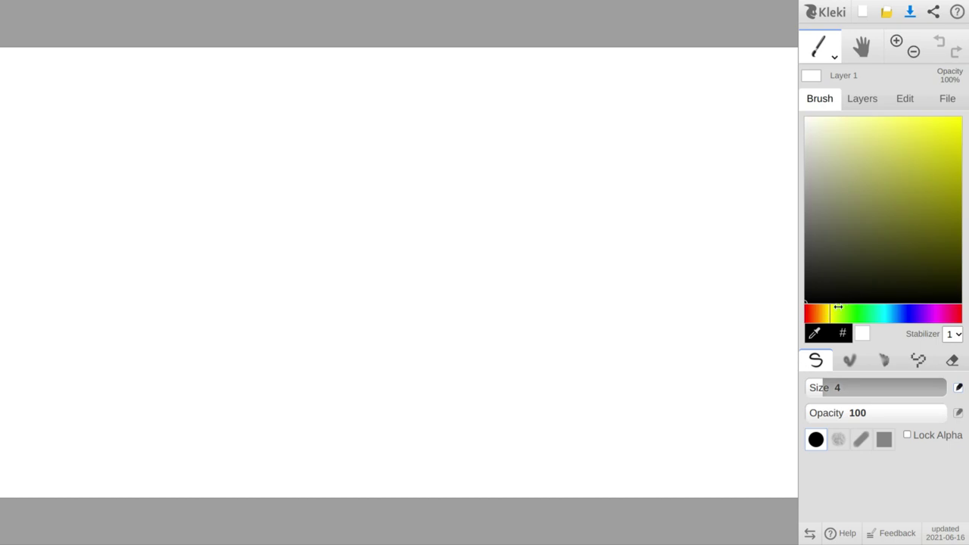
pyautogui.moveTo(884, 218)
pyautogui.mouseDown()
pyautogui.moveTo(949, 124)
pyautogui.moveTo(932, 128)
pyautogui.mouseUp()
pyautogui.moveTo(440, 220)
pyautogui.mouseDown()
pyautogui.moveTo(465, 219)
pyautogui.moveTo(487, 240)
pyautogui.moveTo(511, 301)
pyautogui.moveTo(543, 331)
pyautogui.moveTo(605, 341)
pyautogui.mouseUp()
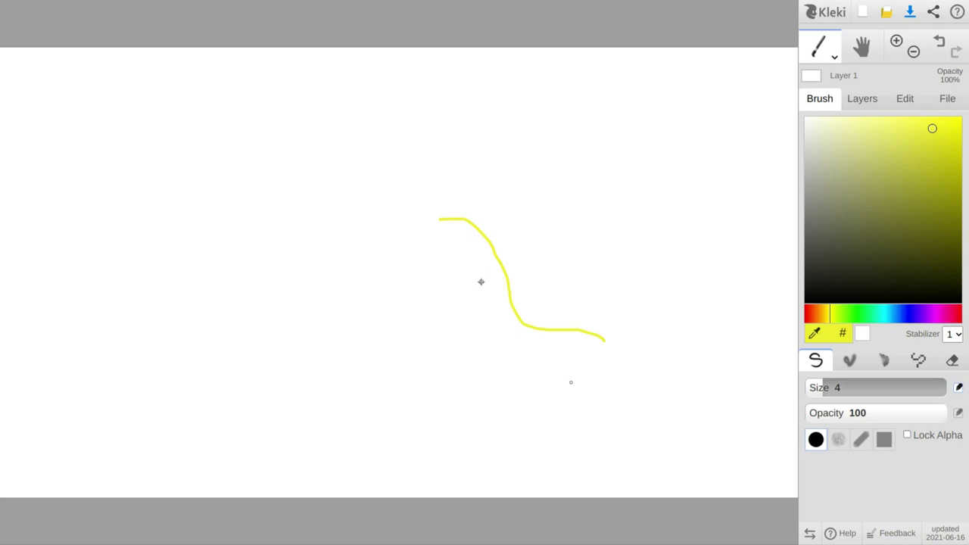
pyautogui.moveTo(603, 339)
pyautogui.mouseDown()
pyautogui.moveTo(598, 362)
pyautogui.moveTo(507, 376)
pyautogui.moveTo(488, 365)
pyautogui.moveTo(455, 288)
pyautogui.moveTo(397, 266)
pyautogui.moveTo(384, 246)
pyautogui.moveTo(450, 216)
pyautogui.moveTo(457, 184)
pyautogui.moveTo(461, 221)
pyautogui.mouseUp()
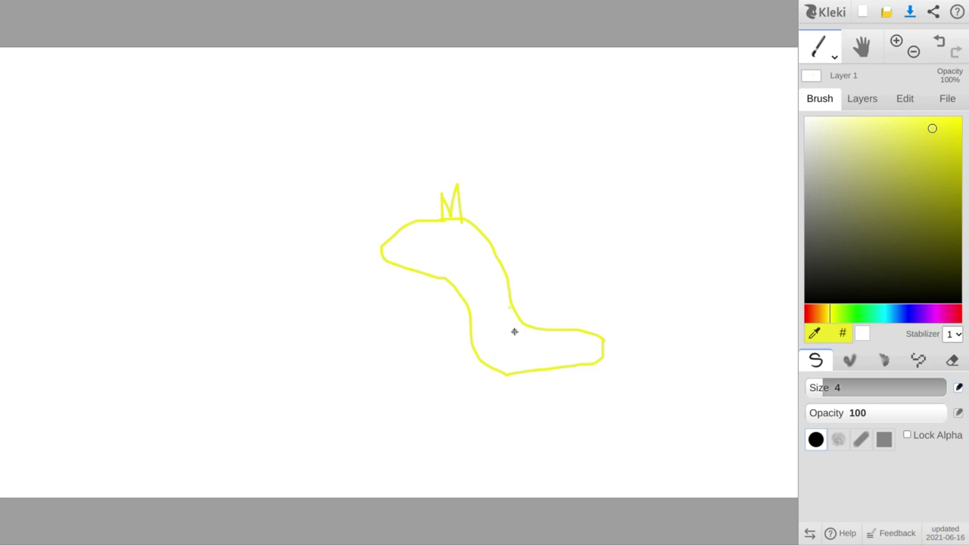
pyautogui.moveTo(502, 376)
pyautogui.mouseDown()
pyautogui.moveTo(503, 423)
pyautogui.moveTo(514, 421)
pyautogui.moveTo(517, 373)
pyautogui.moveTo(543, 371)
pyautogui.moveTo(550, 421)
pyautogui.moveTo(568, 363)
pyautogui.moveTo(587, 420)
pyautogui.moveTo(607, 416)
pyautogui.moveTo(598, 364)
pyautogui.mouseUp()
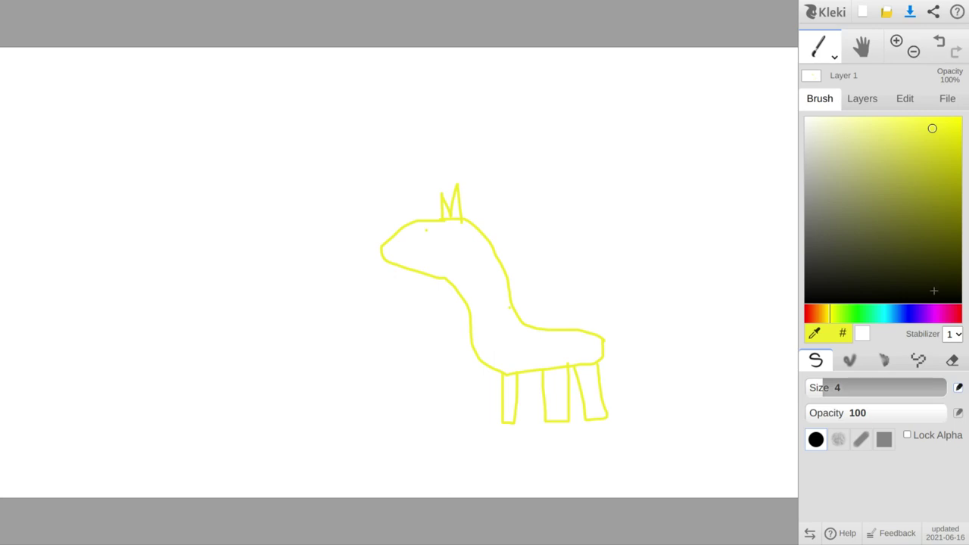
# - Add black patches on the animal's neck, chest and body, plus a black mouth line and tail
pyautogui.click(957, 300)
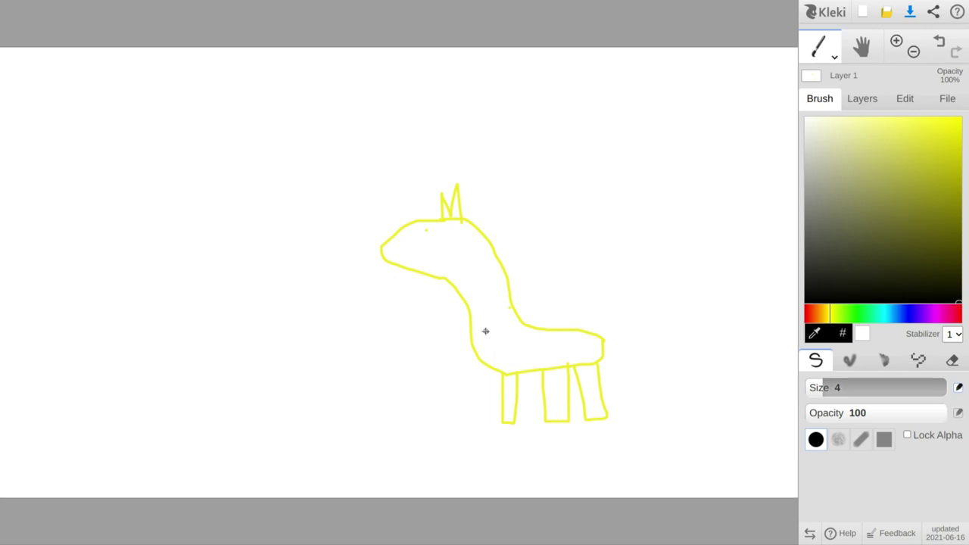
pyautogui.moveTo(471, 324)
pyautogui.mouseDown()
pyautogui.moveTo(476, 353)
pyautogui.moveTo(477, 334)
pyautogui.mouseUp()
pyautogui.moveTo(493, 255)
pyautogui.mouseDown()
pyautogui.moveTo(498, 303)
pyautogui.moveTo(509, 304)
pyautogui.moveTo(495, 264)
pyautogui.mouseUp()
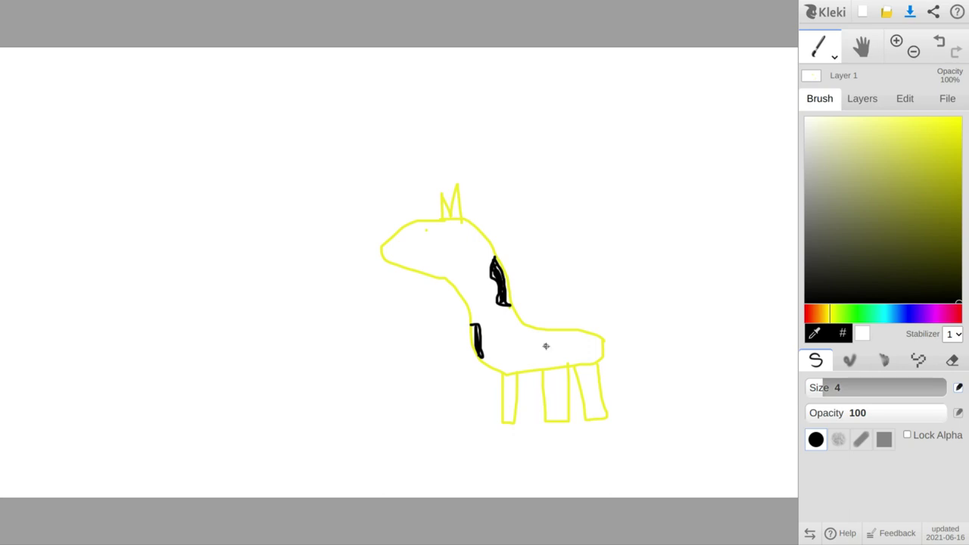
pyautogui.moveTo(557, 346)
pyautogui.mouseDown()
pyautogui.moveTo(582, 356)
pyautogui.moveTo(562, 366)
pyautogui.moveTo(546, 359)
pyautogui.moveTo(576, 344)
pyautogui.moveTo(579, 359)
pyautogui.moveTo(553, 362)
pyautogui.moveTo(551, 350)
pyautogui.moveTo(549, 359)
pyautogui.moveTo(563, 349)
pyautogui.moveTo(559, 359)
pyautogui.moveTo(574, 350)
pyautogui.moveTo(565, 348)
pyautogui.moveTo(574, 359)
pyautogui.mouseUp()
pyautogui.moveTo(385, 252); pyautogui.dragTo(400, 252)
pyautogui.moveTo(604, 346)
pyautogui.mouseDown()
pyautogui.moveTo(632, 361)
pyautogui.moveTo(602, 347)
pyautogui.mouseUp()
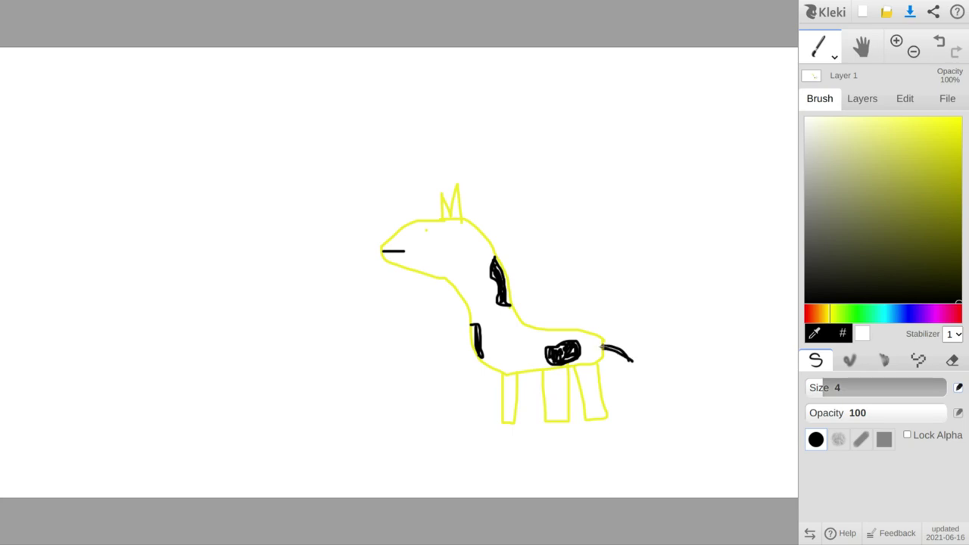
# - Erase the yellow and black animal drawing from the canvas
pyautogui.click(952, 361)
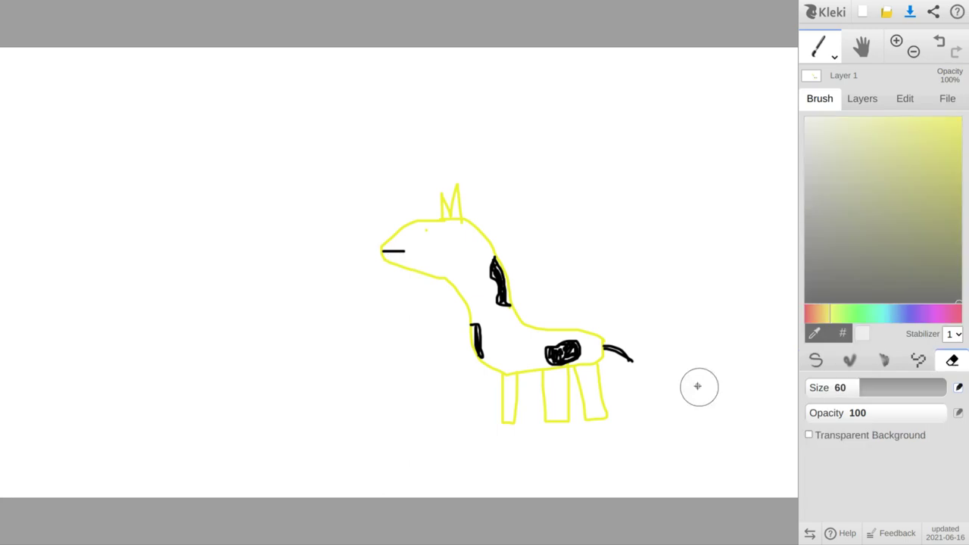
pyautogui.click(638, 365)
pyautogui.moveTo(638, 365)
pyautogui.mouseDown()
pyautogui.moveTo(616, 386)
pyautogui.moveTo(552, 372)
pyautogui.moveTo(638, 288)
pyautogui.mouseUp()
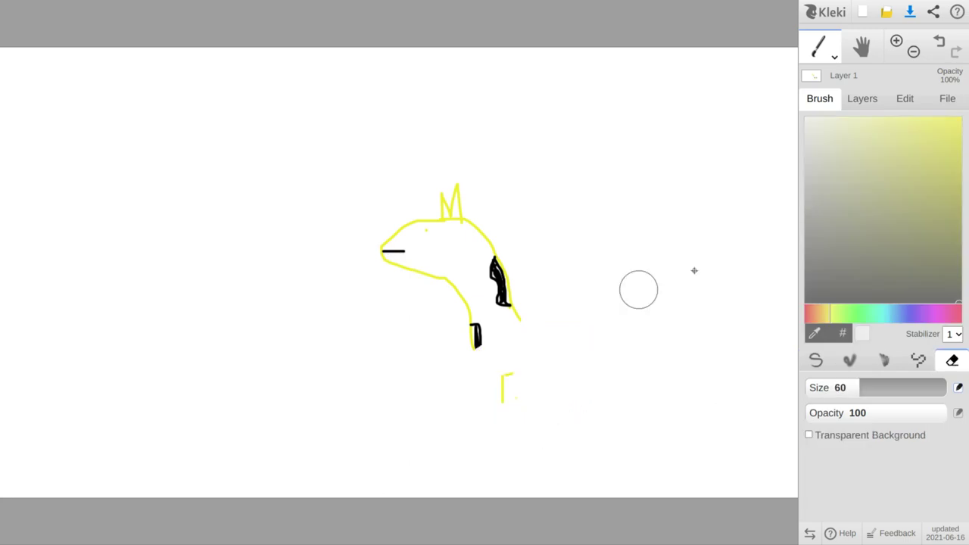
pyautogui.moveTo(431, 398)
pyautogui.mouseDown()
pyautogui.moveTo(409, 423)
pyautogui.moveTo(656, 268)
pyautogui.moveTo(396, 379)
pyautogui.moveTo(443, 280)
pyautogui.moveTo(310, 288)
pyautogui.moveTo(384, 255)
pyautogui.moveTo(445, 244)
pyautogui.mouseUp()
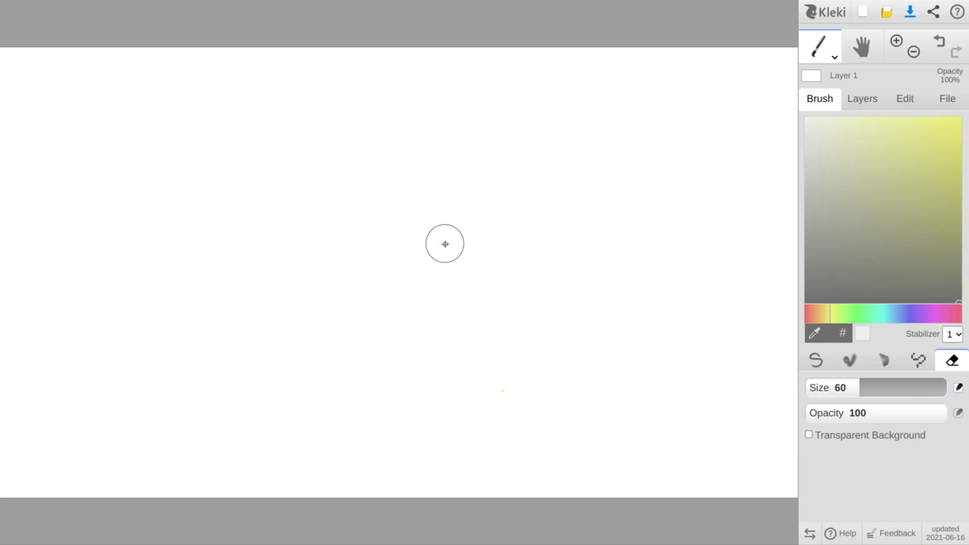
# - Draw a roughly horizontal black pen line and add a size 24 dot at each end
pyautogui.click(815, 361)
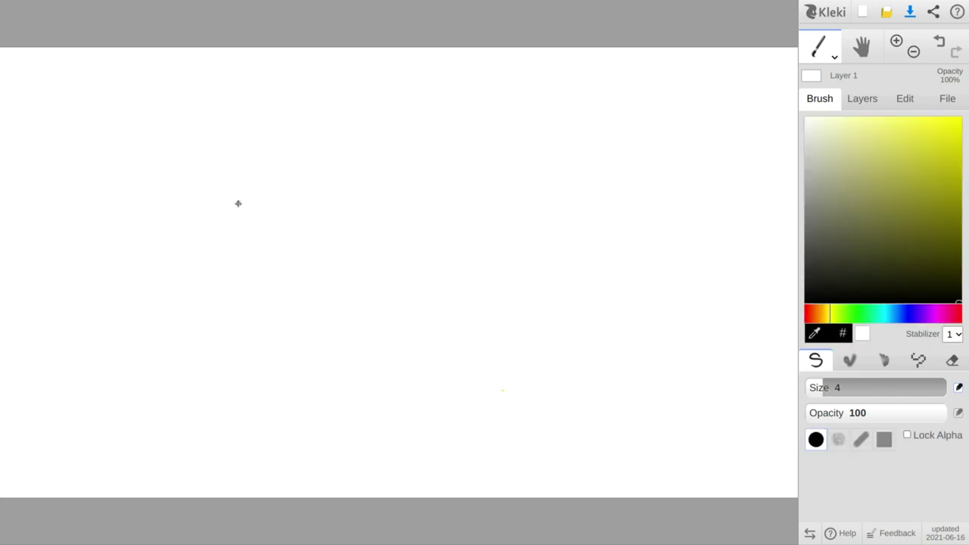
pyautogui.moveTo(185, 208)
pyautogui.mouseDown()
pyautogui.moveTo(312, 218)
pyautogui.moveTo(437, 210)
pyautogui.mouseUp()
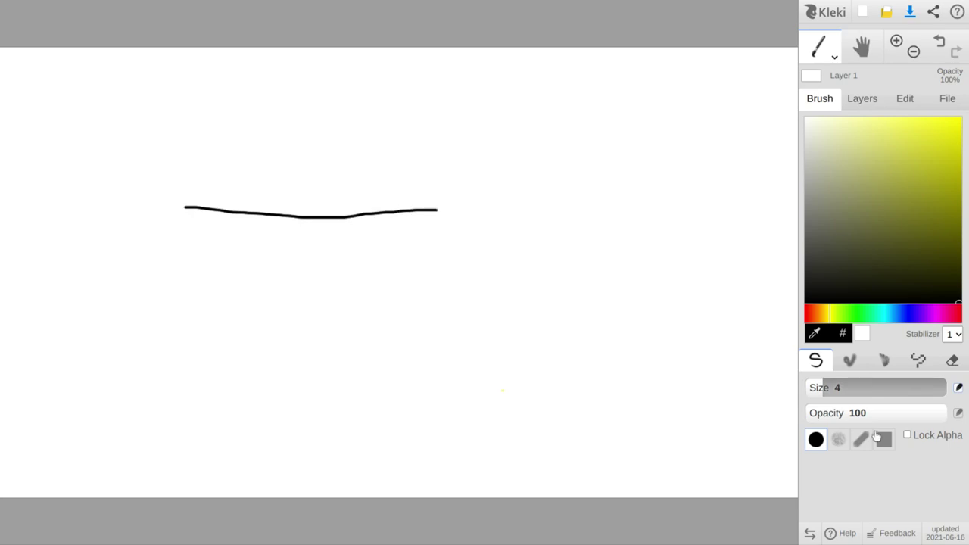
pyautogui.click(855, 388)
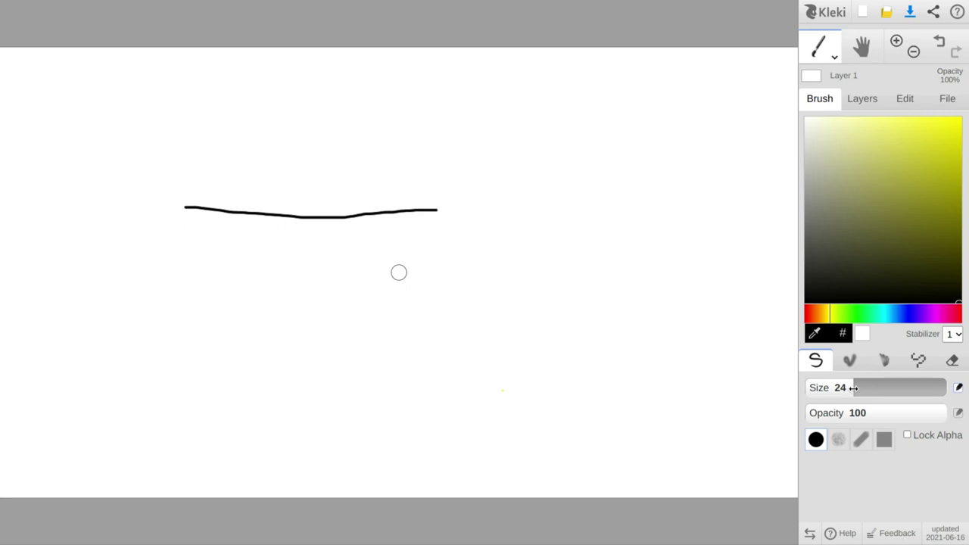
pyautogui.click(440, 210)
pyautogui.click(185, 207)
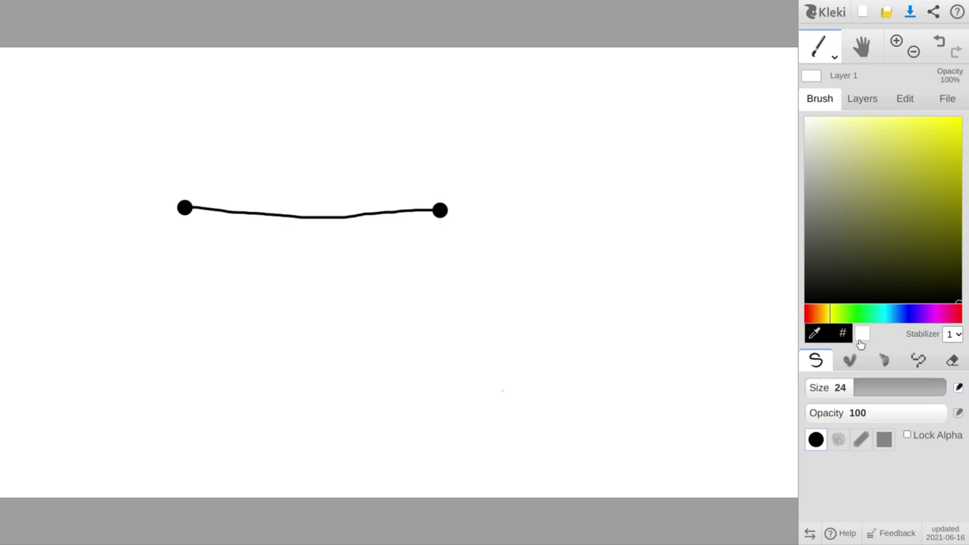
# - Draw the sides and bottom of a square hanging below the black line in magenta at brush size 7.8
pyautogui.click(943, 313)
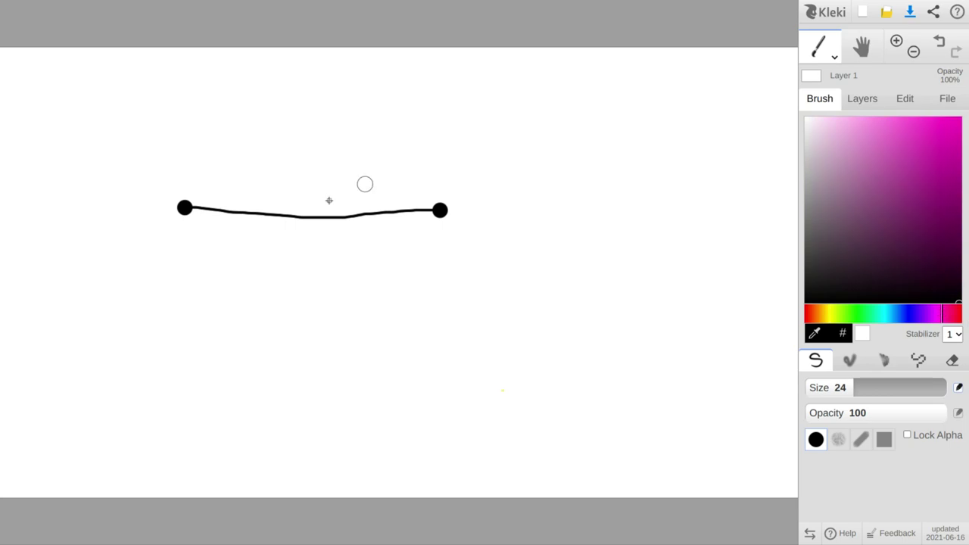
pyautogui.moveTo(253, 212)
pyautogui.mouseDown()
pyautogui.moveTo(398, 272)
pyautogui.moveTo(261, 241)
pyautogui.mouseUp()
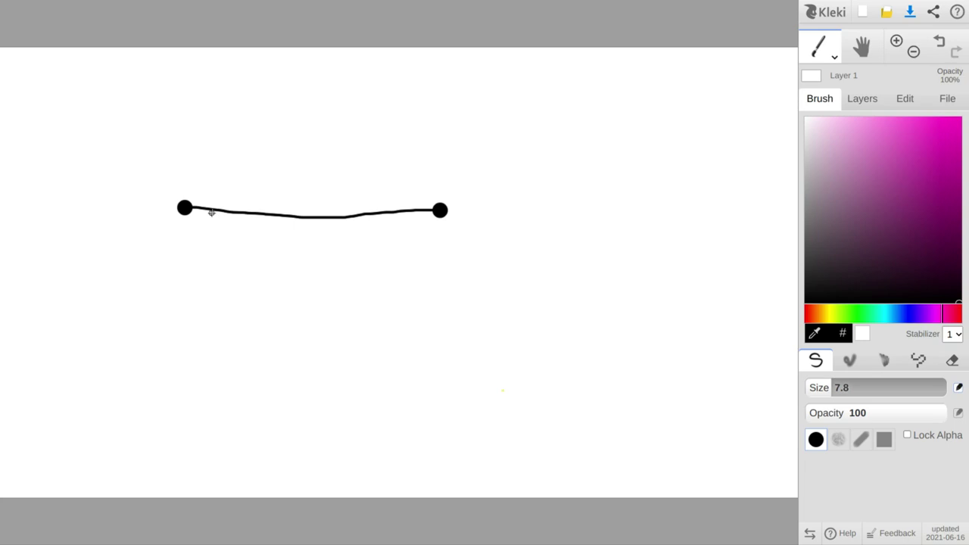
pyautogui.moveTo(211, 213); pyautogui.dragTo(208, 231)
pyautogui.moveTo(945, 231); pyautogui.dragTo(939, 135)
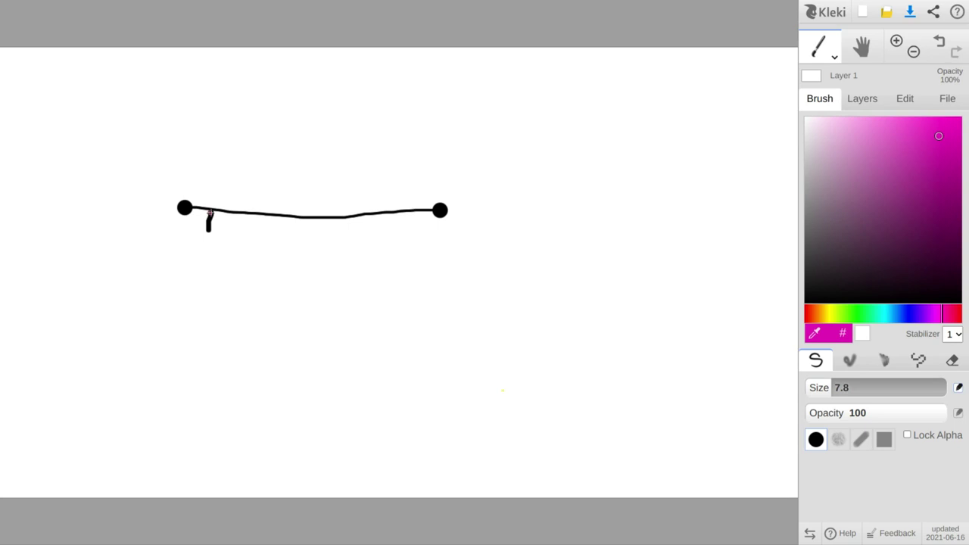
pyautogui.moveTo(211, 215)
pyautogui.mouseDown()
pyautogui.moveTo(200, 416)
pyautogui.moveTo(417, 426)
pyautogui.moveTo(431, 363)
pyautogui.moveTo(431, 210)
pyautogui.mouseUp()
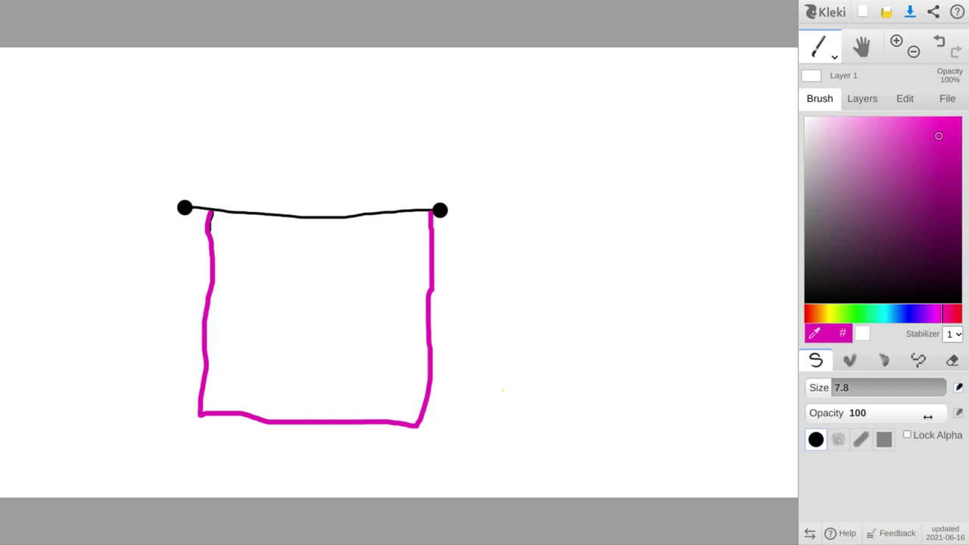
# - Set the eraser size to 400 and erase the line and magenta square from the canvas
pyautogui.moveTo(891, 388); pyautogui.dragTo(943, 395)
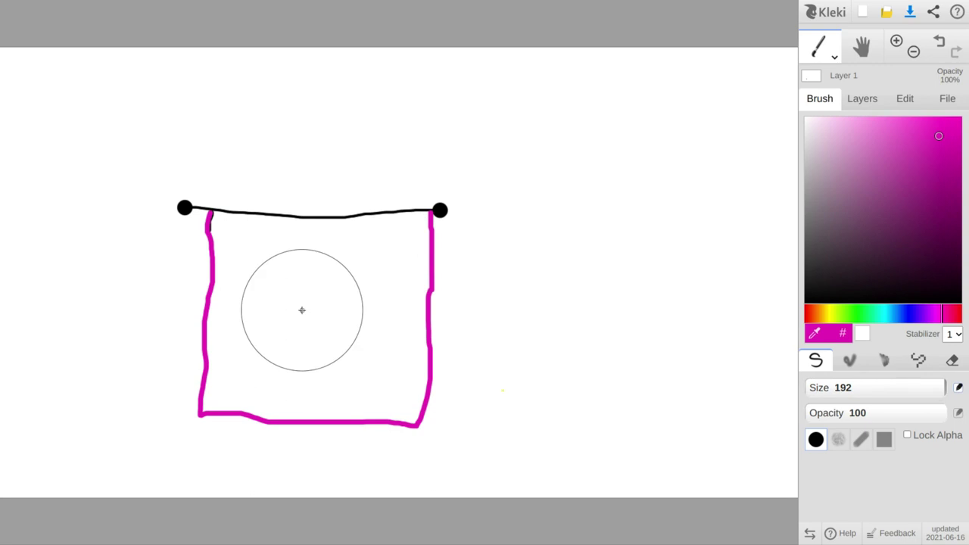
pyautogui.click(953, 361)
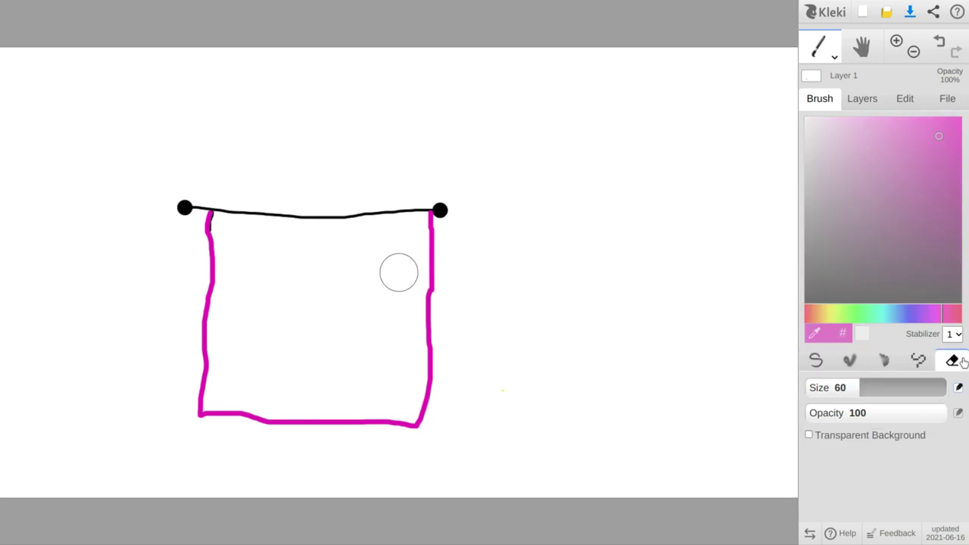
pyautogui.moveTo(917, 393); pyautogui.dragTo(947, 393)
pyautogui.moveTo(187, 493)
pyautogui.mouseDown()
pyautogui.moveTo(218, 381)
pyautogui.moveTo(306, 304)
pyautogui.moveTo(411, 407)
pyautogui.mouseUp()
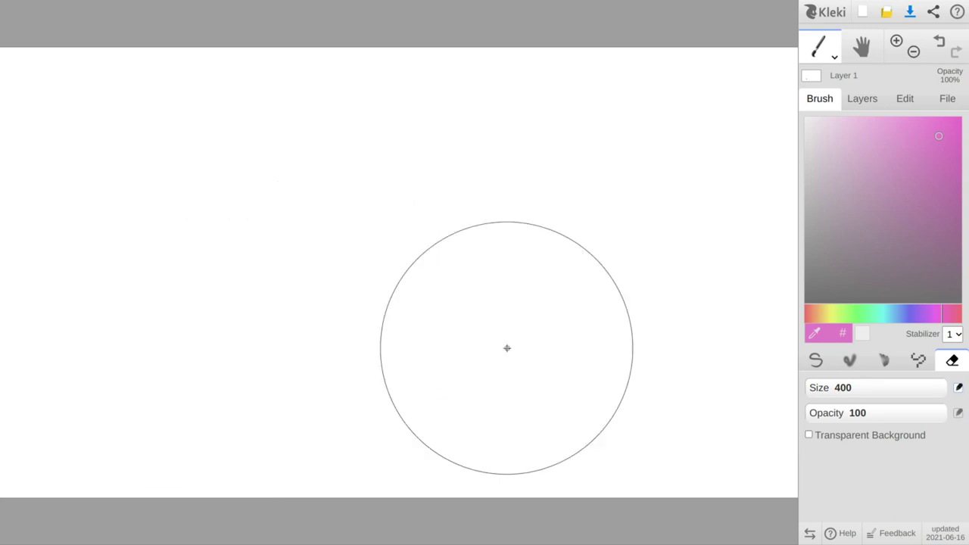
# - Draw a closed, wide rounded rectangle outline in grey with the pen at size 3.7 near the canvas centre
pyautogui.click(816, 362)
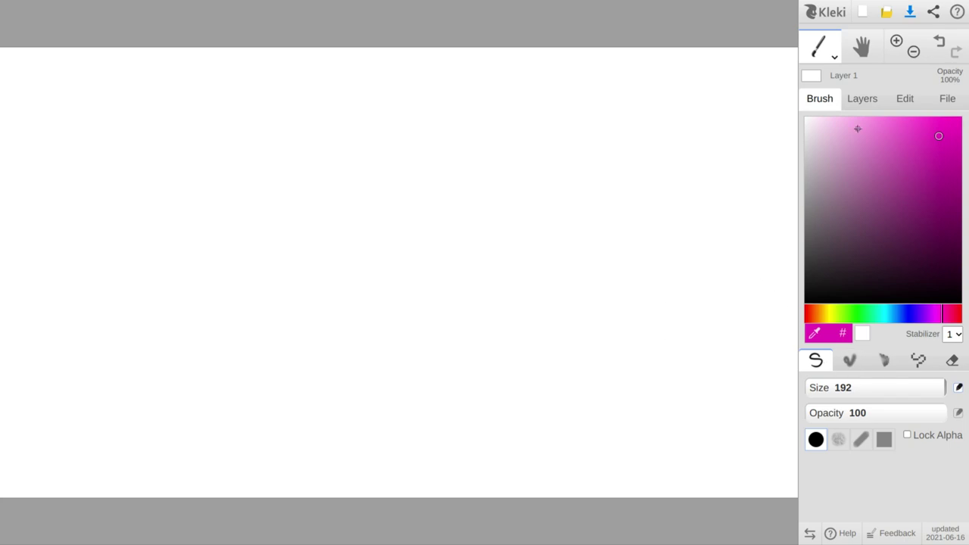
pyautogui.click(812, 195)
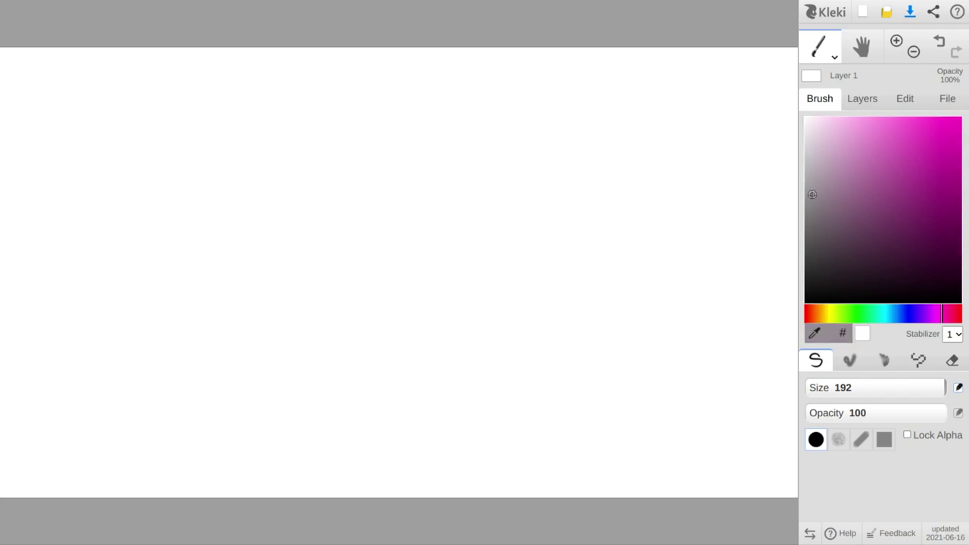
pyautogui.moveTo(878, 387)
pyautogui.mouseDown()
pyautogui.moveTo(678, 377)
pyautogui.moveTo(724, 348)
pyautogui.mouseUp()
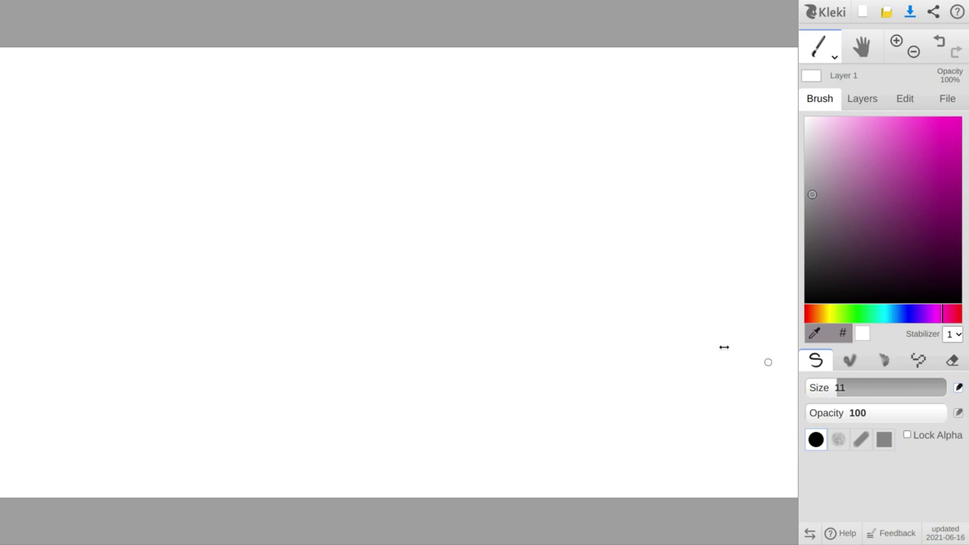
pyautogui.click(821, 390)
pyautogui.moveTo(290, 247)
pyautogui.mouseDown()
pyautogui.moveTo(366, 263)
pyautogui.moveTo(436, 259)
pyautogui.moveTo(455, 282)
pyautogui.moveTo(460, 342)
pyautogui.moveTo(292, 340)
pyautogui.moveTo(281, 321)
pyautogui.moveTo(288, 247)
pyautogui.mouseUp()
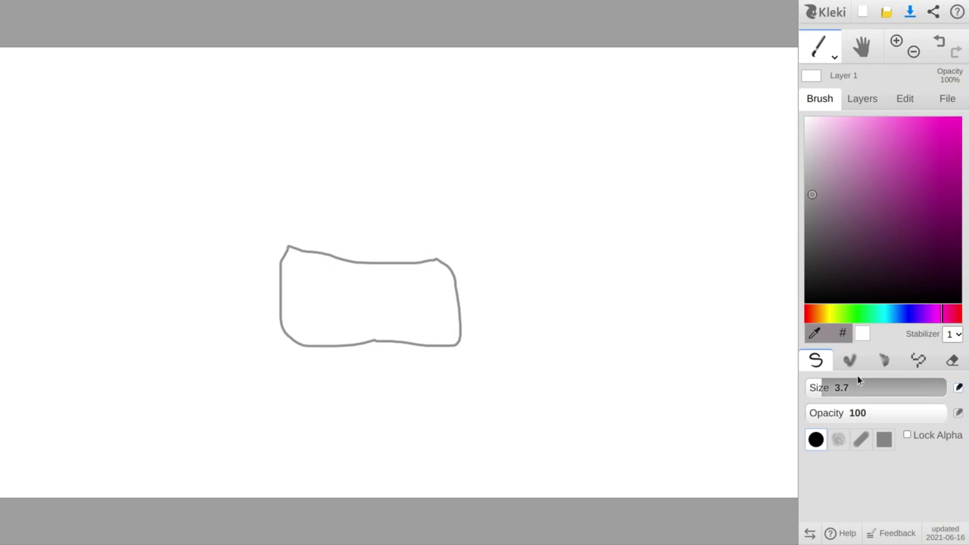
# - Fill the rounded rectangle with a lighter mauve grey using the pen at size 37
pyautogui.click(816, 160)
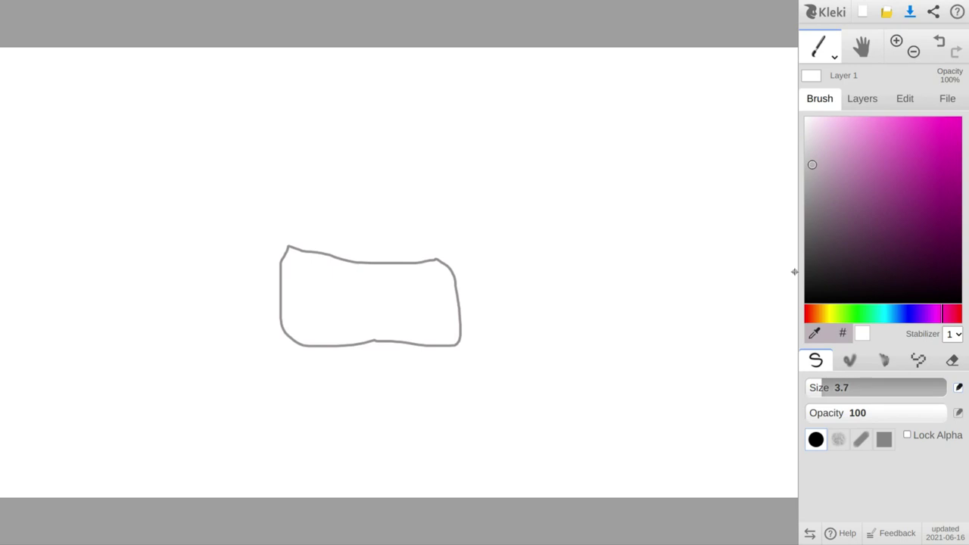
pyautogui.click(865, 386)
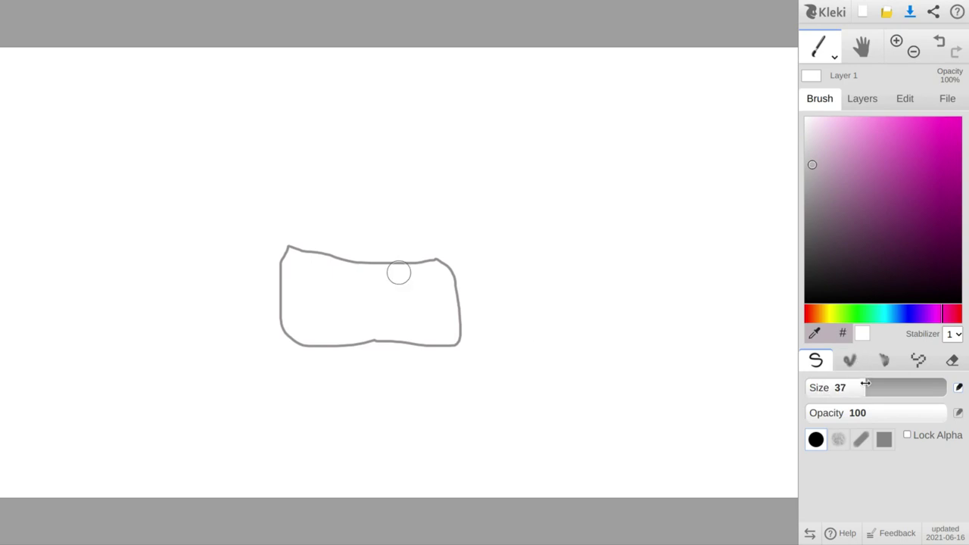
pyautogui.moveTo(363, 287)
pyautogui.mouseDown()
pyautogui.moveTo(318, 311)
pyautogui.moveTo(378, 294)
pyautogui.moveTo(428, 308)
pyautogui.moveTo(429, 321)
pyautogui.moveTo(316, 326)
pyautogui.moveTo(294, 306)
pyautogui.moveTo(306, 284)
pyautogui.moveTo(423, 276)
pyautogui.moveTo(437, 292)
pyautogui.moveTo(431, 305)
pyautogui.moveTo(415, 288)
pyautogui.moveTo(388, 309)
pyautogui.moveTo(305, 296)
pyautogui.moveTo(300, 273)
pyautogui.moveTo(339, 278)
pyautogui.mouseUp()
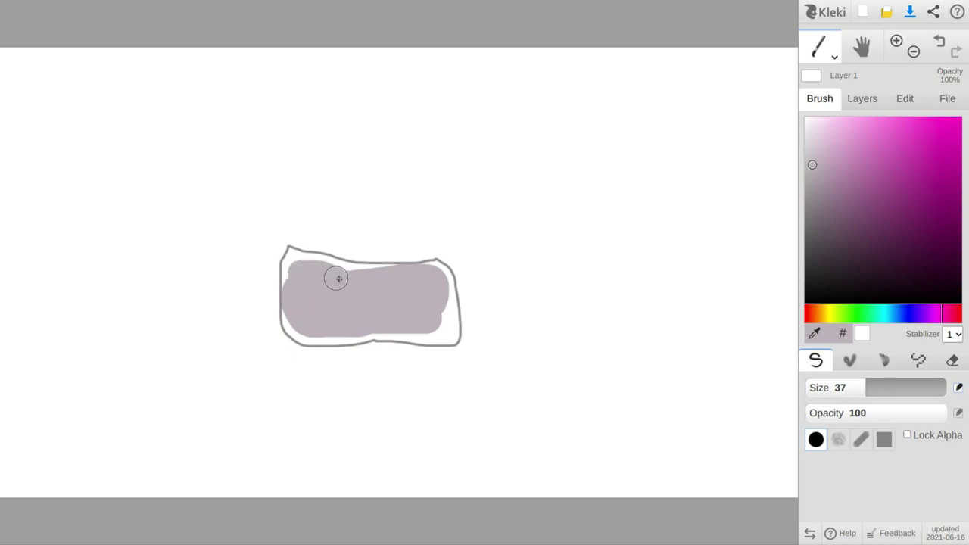
pyautogui.moveTo(431, 306)
pyautogui.mouseDown()
pyautogui.moveTo(435, 331)
pyautogui.moveTo(308, 334)
pyautogui.moveTo(294, 325)
pyautogui.moveTo(289, 277)
pyautogui.moveTo(294, 257)
pyautogui.moveTo(311, 267)
pyautogui.moveTo(433, 277)
pyautogui.moveTo(447, 281)
pyautogui.moveTo(453, 332)
pyautogui.moveTo(382, 326)
pyautogui.moveTo(434, 272)
pyautogui.mouseUp()
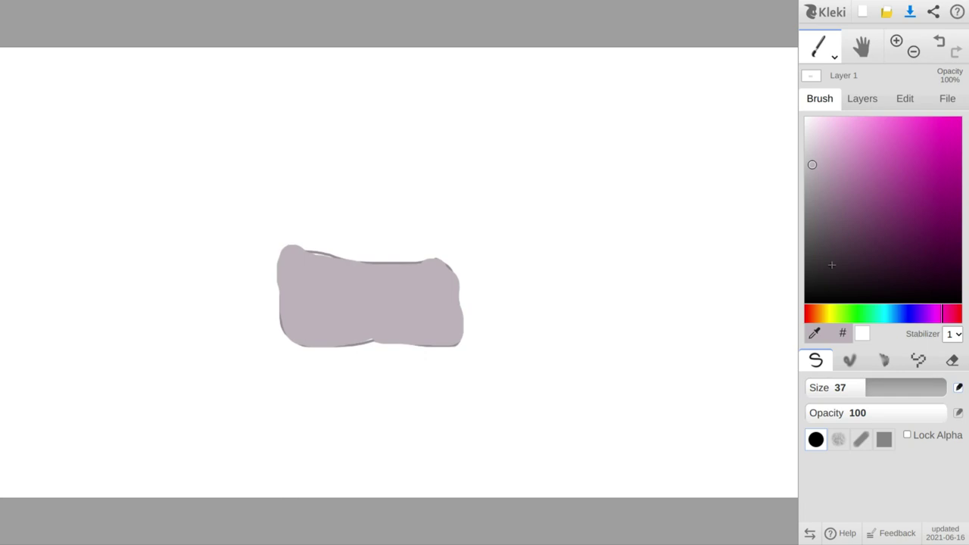
# - Retrace the shape's outline in darker grey at size 5.1 and add two short crease lines inside it
pyautogui.click(812, 214)
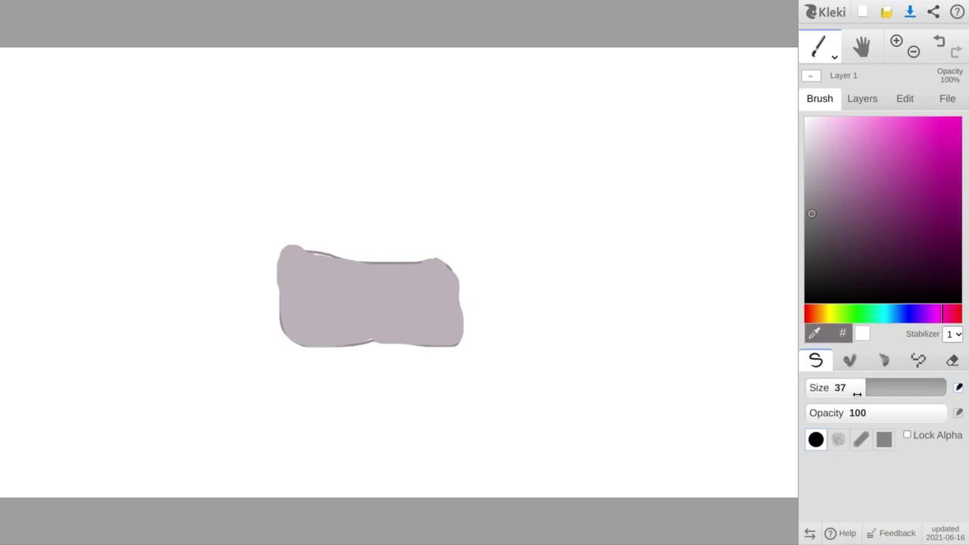
pyautogui.moveTo(656, 334); pyautogui.dragTo(585, 317)
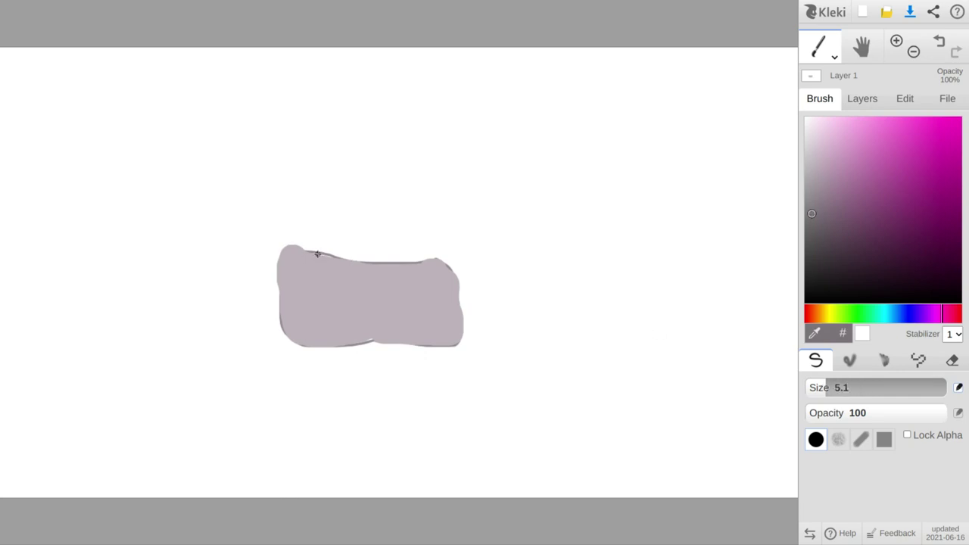
pyautogui.moveTo(318, 254)
pyautogui.mouseDown()
pyautogui.moveTo(284, 252)
pyautogui.moveTo(275, 286)
pyautogui.mouseUp()
pyautogui.moveTo(348, 280); pyautogui.dragTo(343, 316)
pyautogui.moveTo(404, 266)
pyautogui.mouseDown()
pyautogui.moveTo(410, 275)
pyautogui.moveTo(456, 275)
pyautogui.moveTo(464, 342)
pyautogui.moveTo(311, 348)
pyautogui.moveTo(288, 336)
pyautogui.moveTo(278, 272)
pyautogui.moveTo(316, 255)
pyautogui.moveTo(434, 259)
pyautogui.moveTo(459, 274)
pyautogui.mouseUp()
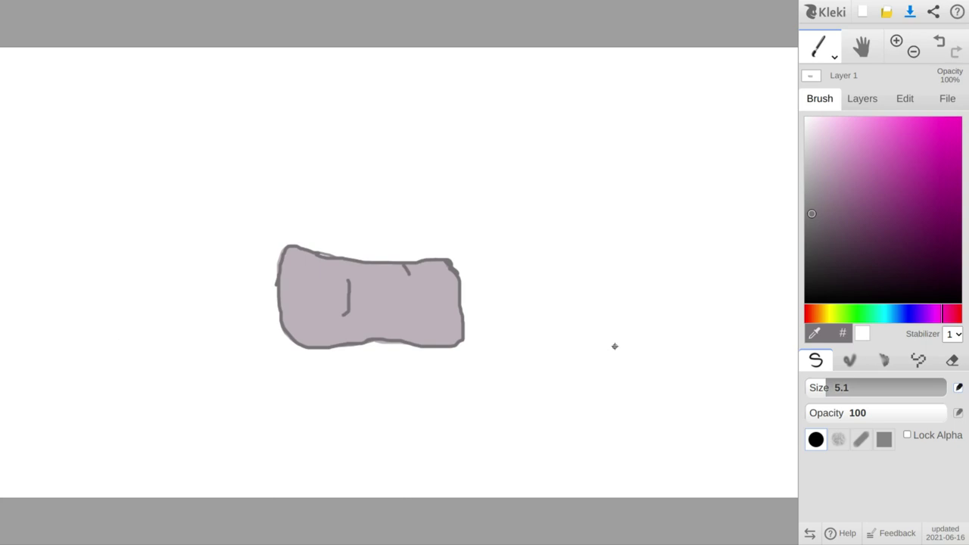
# - Shade the grey shape with soft dark strokes using the blend brush, sweeping one stroke out onto the white canvas
pyautogui.click(850, 361)
pyautogui.moveTo(341, 274); pyautogui.dragTo(346, 321)
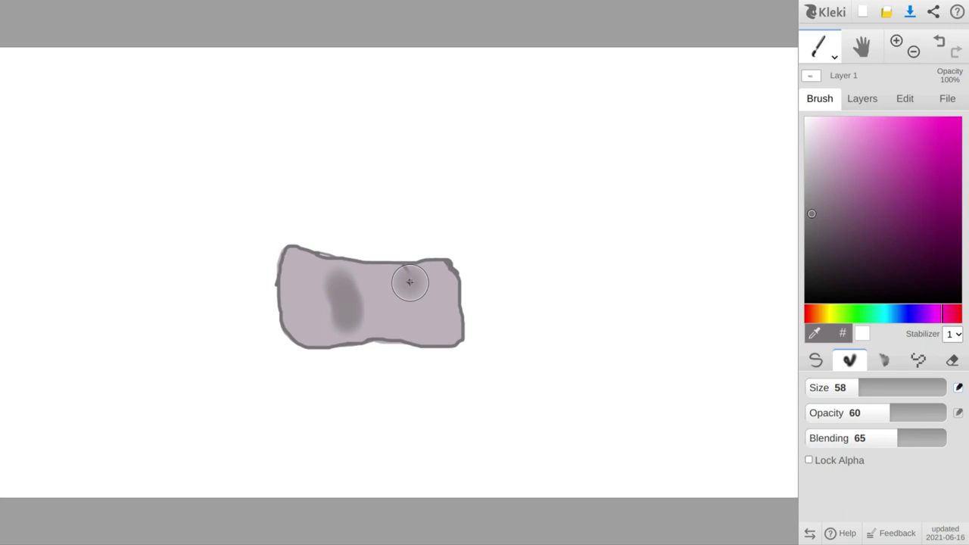
pyautogui.moveTo(407, 281)
pyautogui.mouseDown()
pyautogui.moveTo(406, 324)
pyautogui.moveTo(359, 325)
pyautogui.moveTo(328, 290)
pyautogui.moveTo(329, 321)
pyautogui.moveTo(307, 312)
pyautogui.mouseUp()
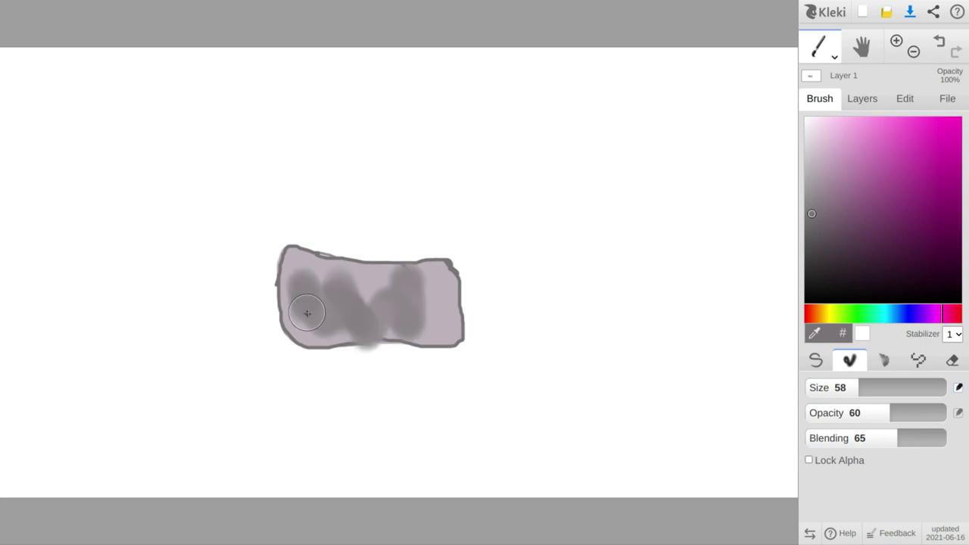
pyautogui.moveTo(428, 286)
pyautogui.mouseDown()
pyautogui.moveTo(427, 309)
pyautogui.moveTo(371, 184)
pyautogui.mouseUp()
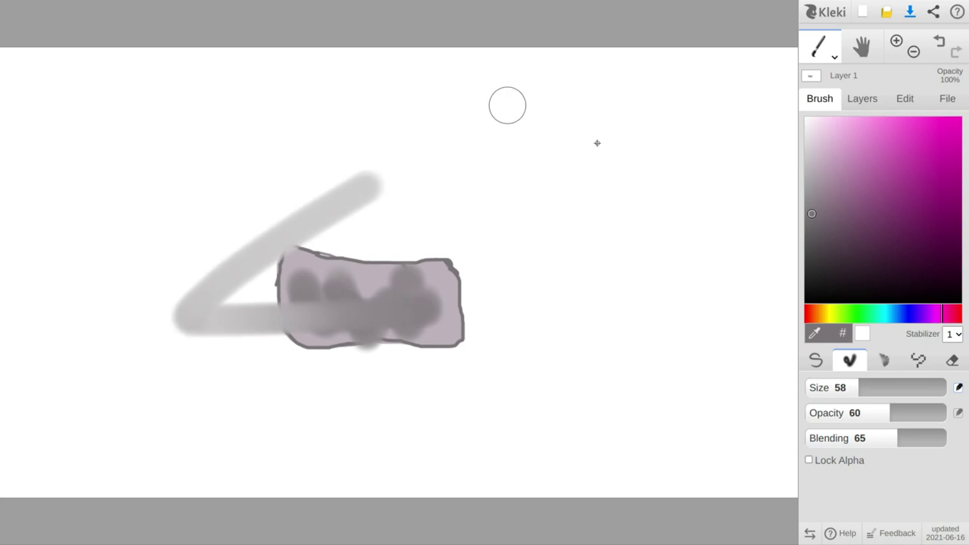
# - Try broad blend strokes across the grey shape and canvas, and undo all the blend-brush shading
pyautogui.moveTo(597, 143); pyautogui.dragTo(369, 319)
pyautogui.moveTo(552, 47); pyautogui.dragTo(340, 474)
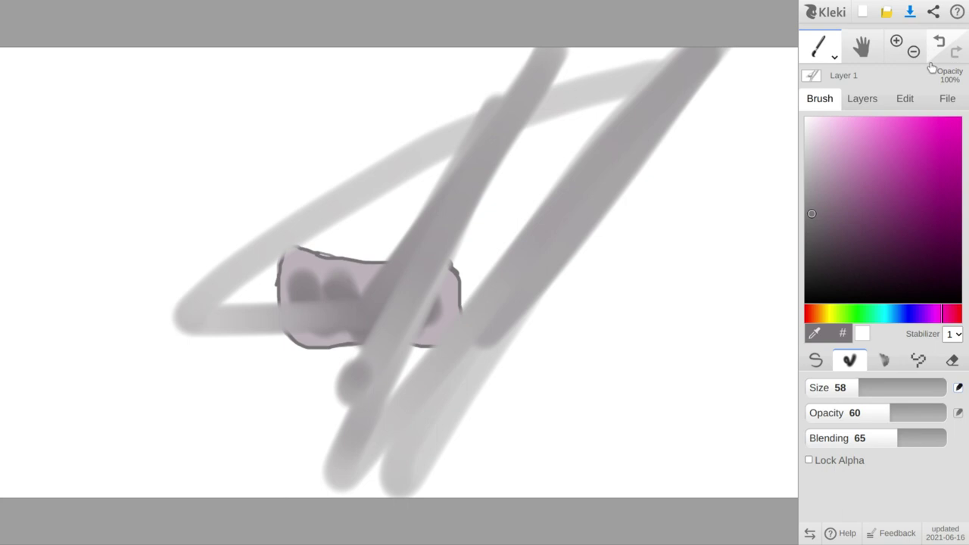
pyautogui.hotkey('ctrl', 'z')
pyautogui.hotkey('ctrl', 'z')
pyautogui.hotkey('ctrl', 'z')
pyautogui.hotkey('ctrl', 'z')
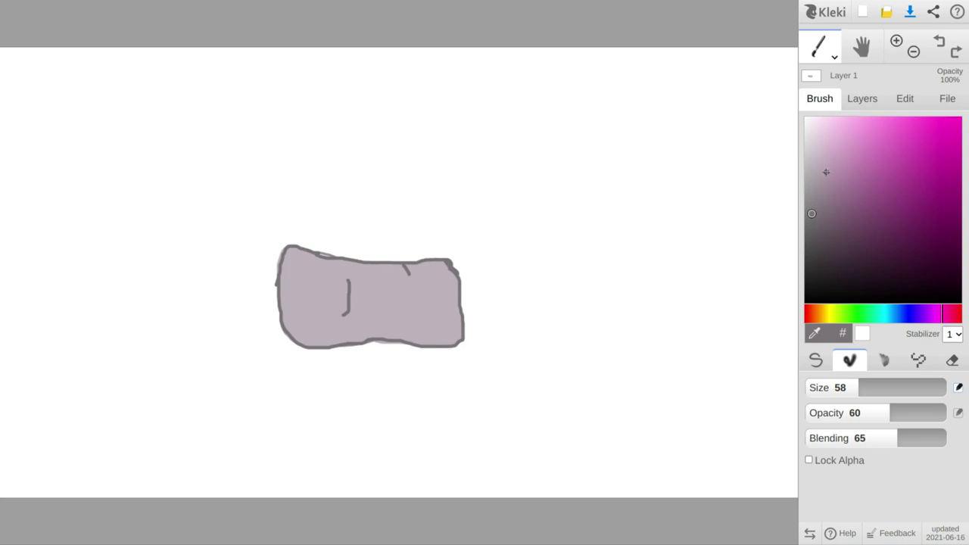
# - Draw thin curved lines in black with the blend brush at size 3, from both lower sides of the grey shape to the canvas's lower edge
pyautogui.click(810, 259)
pyautogui.moveTo(809, 258); pyautogui.dragTo(807, 302)
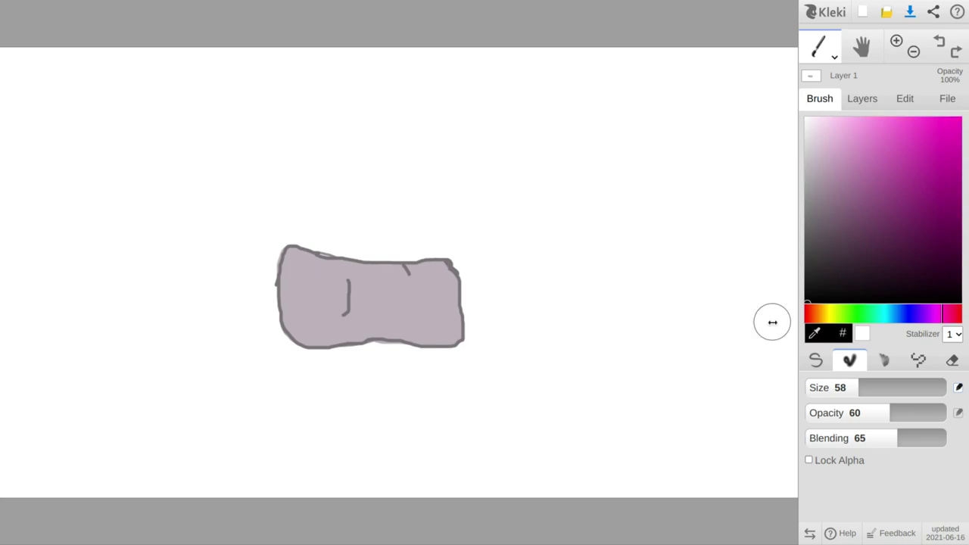
pyautogui.moveTo(845, 394); pyautogui.dragTo(812, 388)
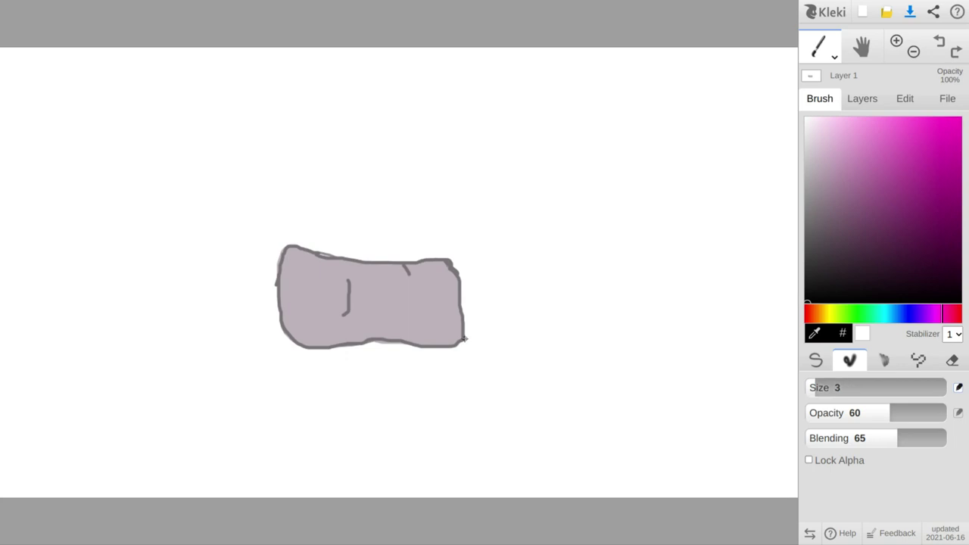
pyautogui.moveTo(465, 333)
pyautogui.mouseDown()
pyautogui.moveTo(503, 352)
pyautogui.moveTo(526, 500)
pyautogui.mouseUp()
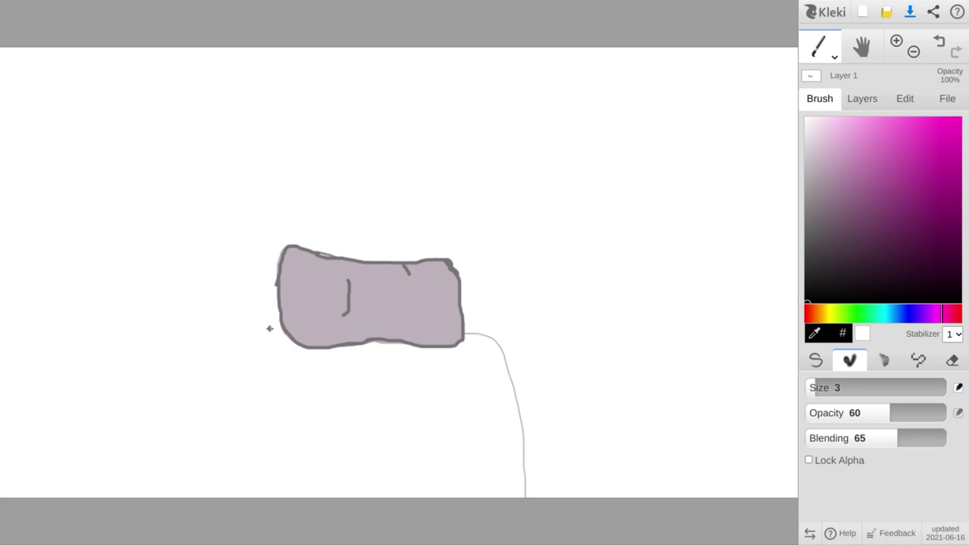
pyautogui.moveTo(285, 333)
pyautogui.mouseDown()
pyautogui.moveTo(244, 378)
pyautogui.moveTo(244, 501)
pyautogui.mouseUp()
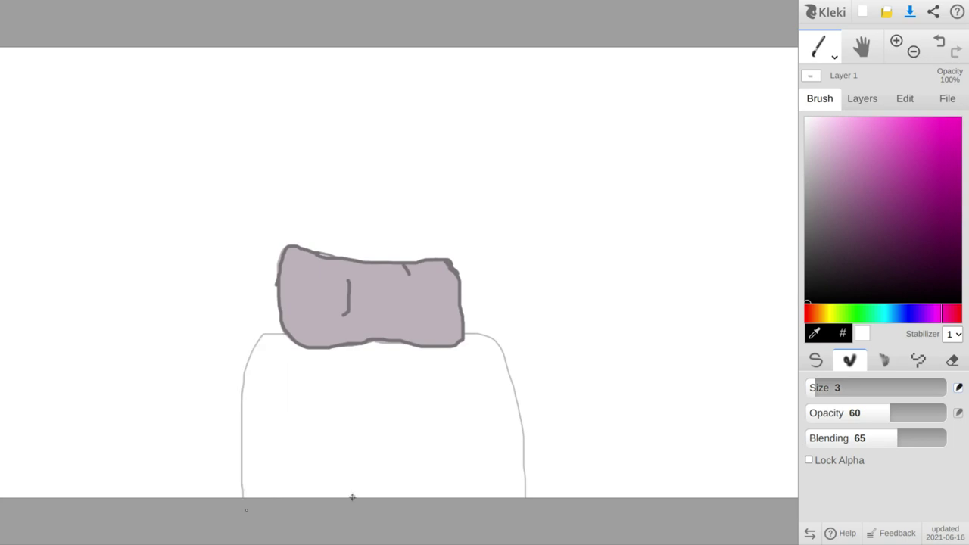
# - Shade the area between the two curved lines in mid grey with the blend brush at size 95, undoing and redoing the shading once
pyautogui.click(823, 194)
pyautogui.moveTo(823, 194); pyautogui.dragTo(812, 206)
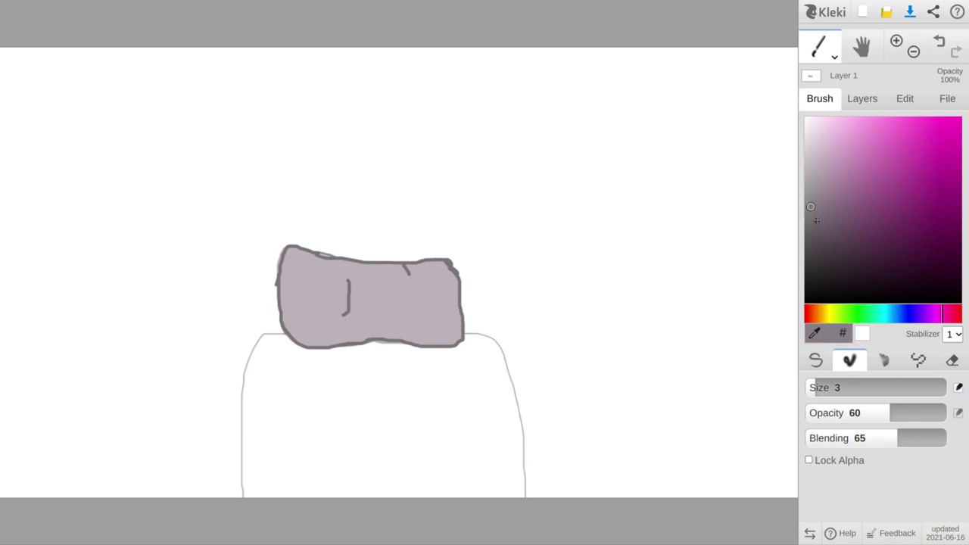
pyautogui.click(873, 387)
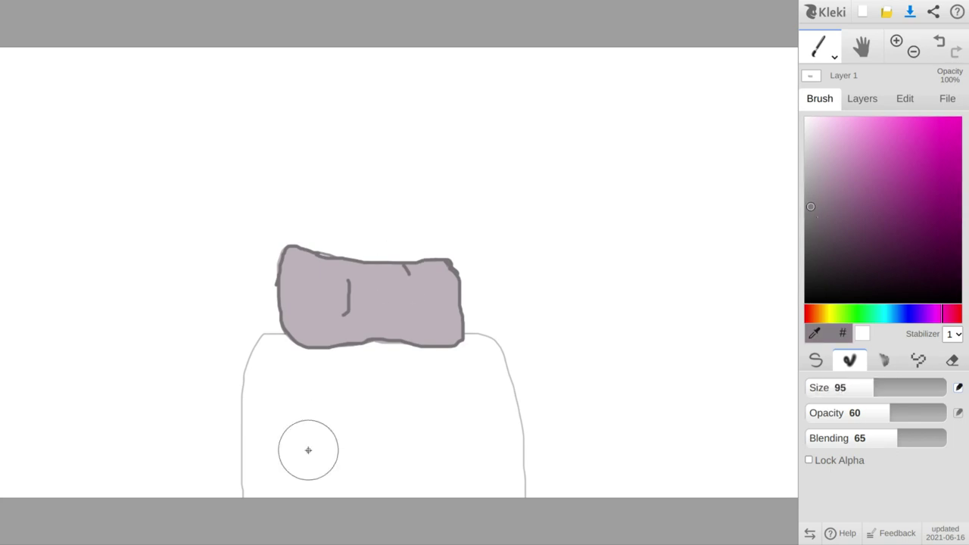
pyautogui.moveTo(307, 451)
pyautogui.mouseDown()
pyautogui.moveTo(304, 391)
pyautogui.moveTo(307, 520)
pyautogui.moveTo(399, 363)
pyautogui.moveTo(459, 511)
pyautogui.moveTo(480, 393)
pyautogui.moveTo(486, 465)
pyautogui.moveTo(404, 418)
pyautogui.moveTo(400, 513)
pyautogui.moveTo(340, 428)
pyautogui.moveTo(334, 449)
pyautogui.moveTo(292, 391)
pyautogui.moveTo(271, 485)
pyautogui.moveTo(264, 397)
pyautogui.moveTo(276, 381)
pyautogui.moveTo(446, 393)
pyautogui.moveTo(463, 420)
pyautogui.moveTo(443, 368)
pyautogui.moveTo(435, 420)
pyautogui.moveTo(400, 358)
pyautogui.moveTo(341, 441)
pyautogui.mouseUp()
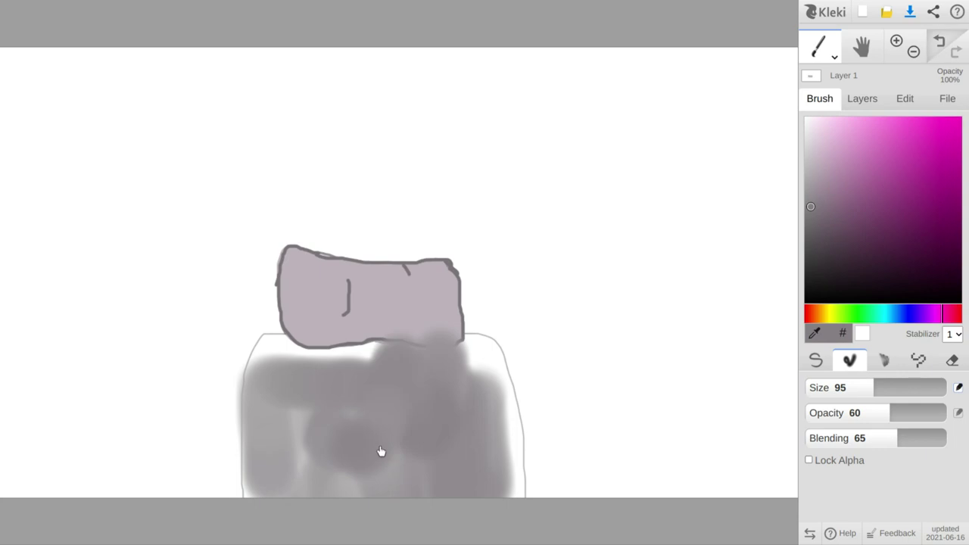
pyautogui.hotkey('ctrl', 'z')
pyautogui.moveTo(441, 411)
pyautogui.mouseDown()
pyautogui.moveTo(462, 495)
pyautogui.moveTo(486, 474)
pyautogui.moveTo(495, 483)
pyautogui.moveTo(477, 402)
pyautogui.moveTo(422, 383)
pyautogui.moveTo(329, 381)
pyautogui.moveTo(299, 391)
pyautogui.moveTo(285, 451)
pyautogui.moveTo(412, 502)
pyautogui.moveTo(357, 523)
pyautogui.moveTo(327, 415)
pyautogui.moveTo(359, 387)
pyautogui.moveTo(362, 464)
pyautogui.moveTo(390, 410)
pyautogui.moveTo(387, 473)
pyautogui.moveTo(356, 490)
pyautogui.moveTo(264, 491)
pyautogui.moveTo(271, 387)
pyautogui.moveTo(291, 430)
pyautogui.mouseUp()
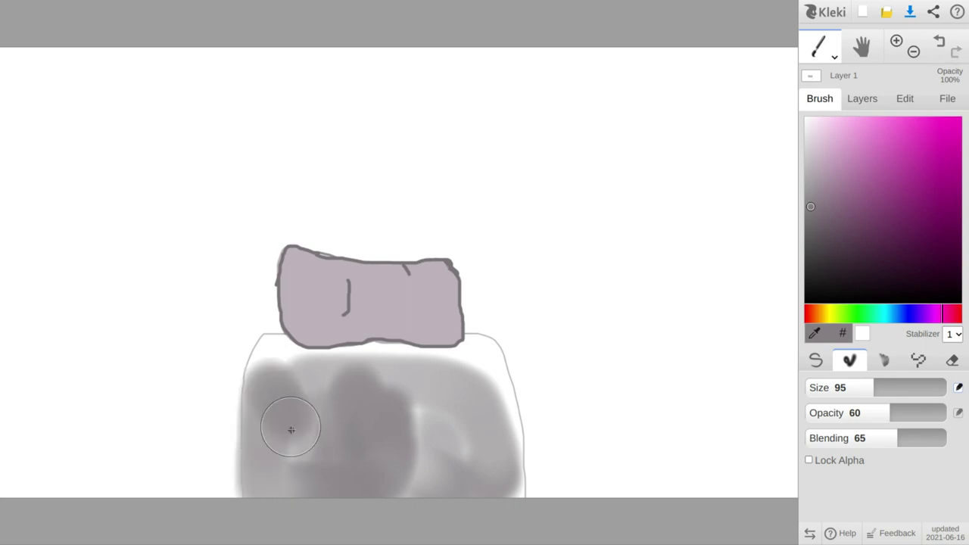
# - Paint a soft downward-pointing arrow in black above the grey shape with the blend brush at size 95
pyautogui.click(817, 289)
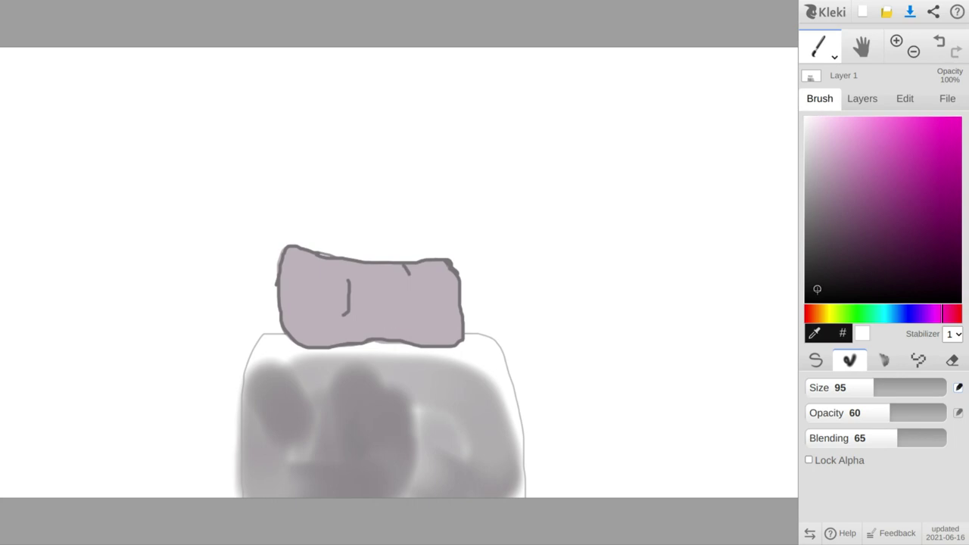
pyautogui.moveTo(374, 78)
pyautogui.mouseDown()
pyautogui.moveTo(374, 197)
pyautogui.moveTo(422, 164)
pyautogui.mouseUp()
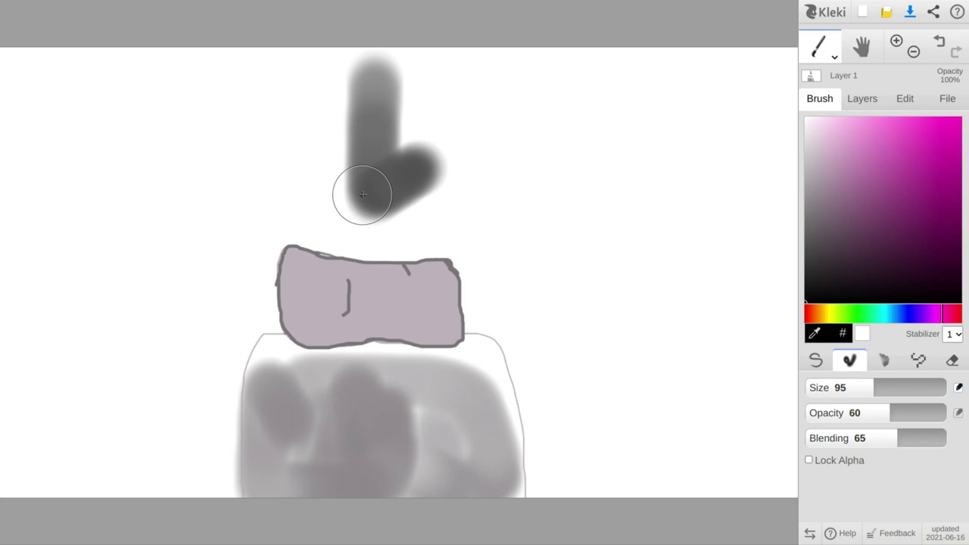
pyautogui.moveTo(363, 194); pyautogui.dragTo(283, 156)
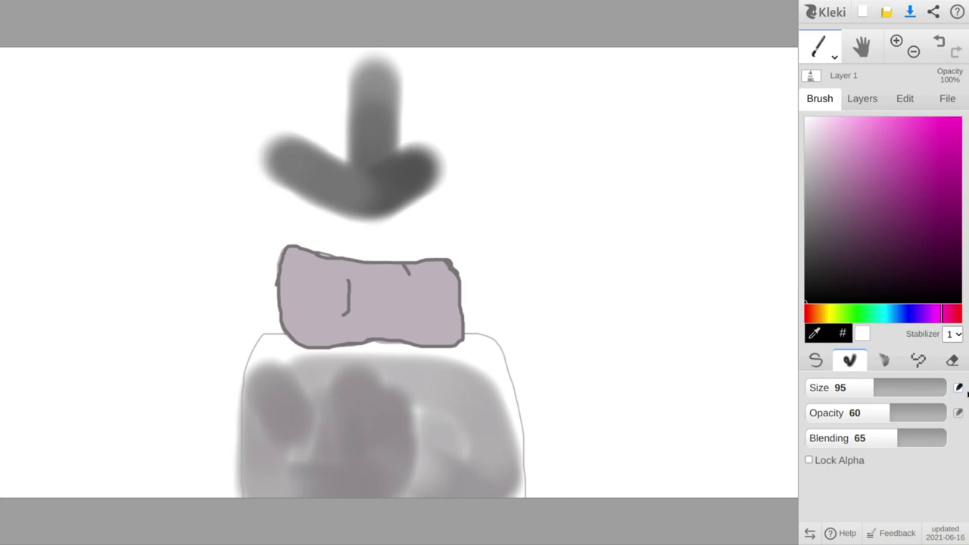
# - Erase the whole drawing from the canvas with the eraser at size 400
pyautogui.click(953, 360)
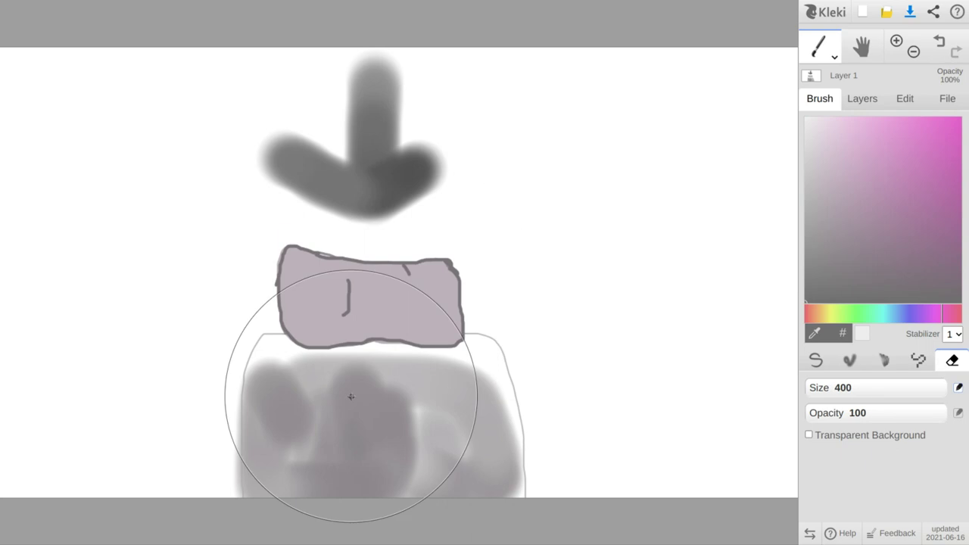
pyautogui.moveTo(351, 396)
pyautogui.mouseDown()
pyautogui.moveTo(325, 234)
pyautogui.moveTo(649, 465)
pyautogui.moveTo(368, 102)
pyautogui.mouseUp()
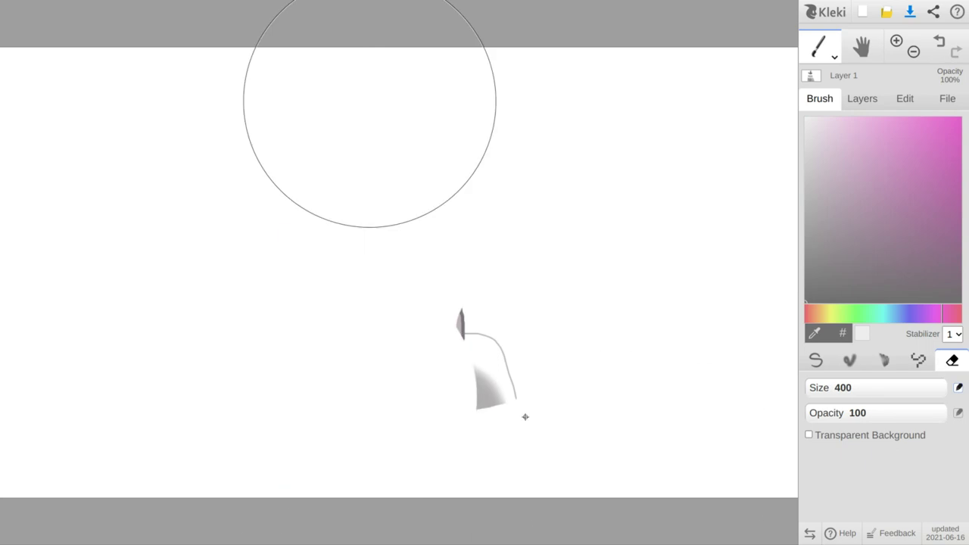
pyautogui.moveTo(526, 417); pyautogui.dragTo(562, 355)
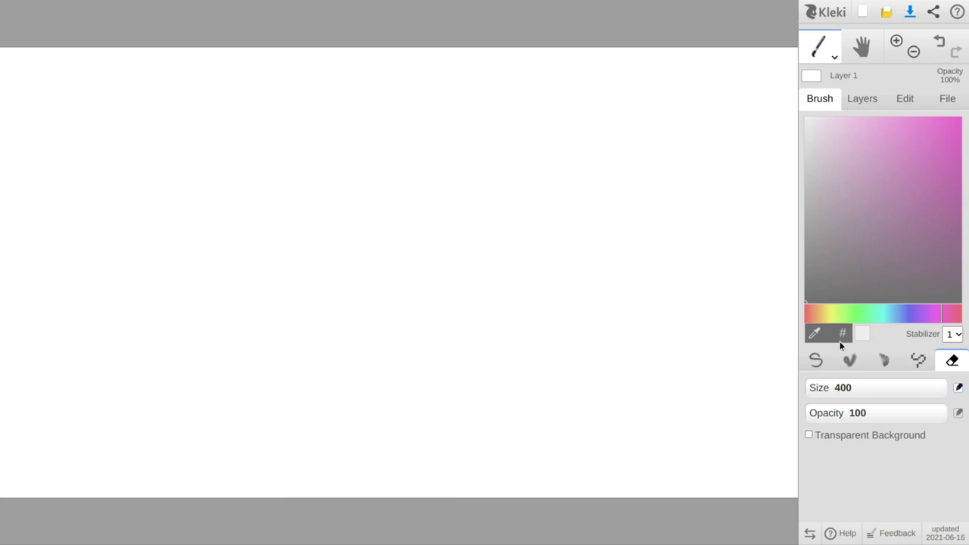
# - Draw a closed, curved animal body outline with a raised head and a tail in dark magenta using the pen at size 5.1
pyautogui.click(817, 360)
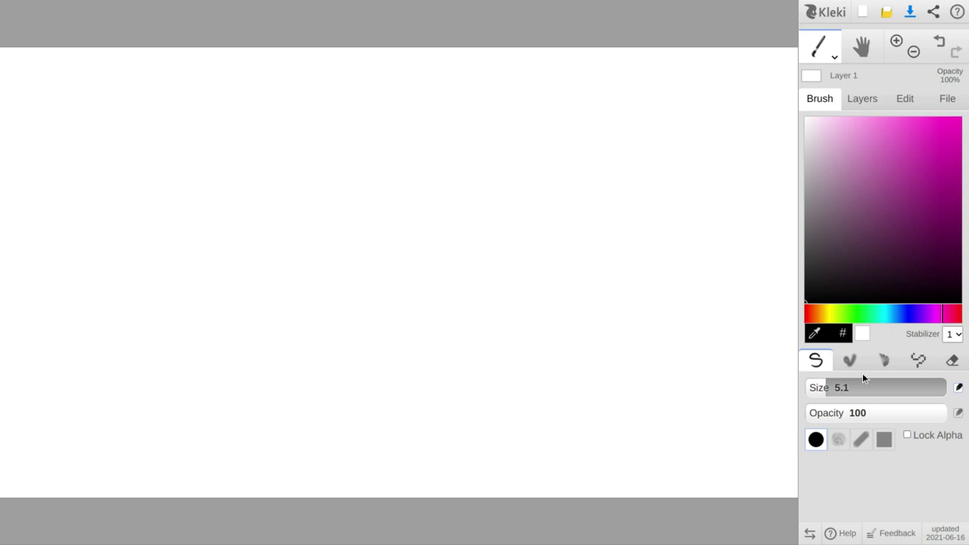
pyautogui.click(946, 318)
pyautogui.moveTo(880, 151); pyautogui.dragTo(949, 132)
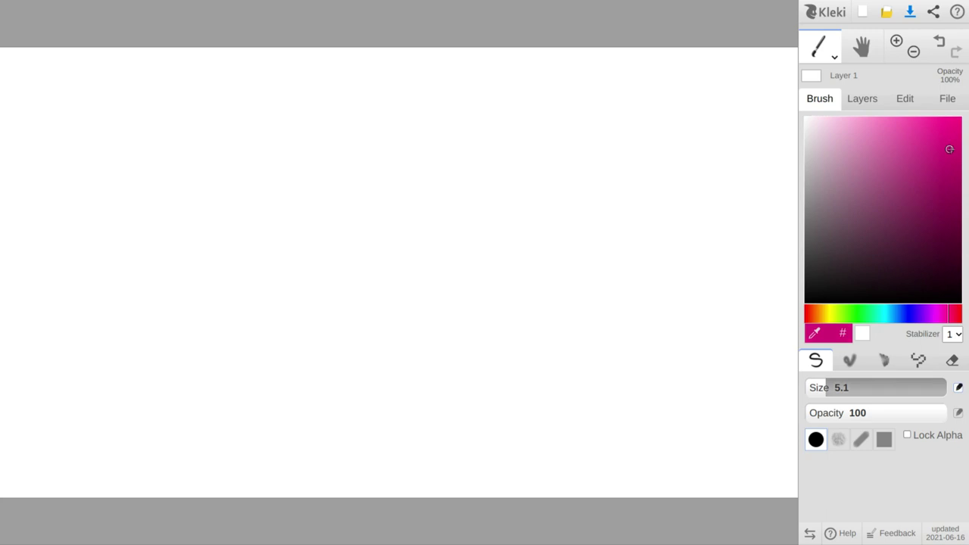
pyautogui.moveTo(946, 147)
pyautogui.mouseDown()
pyautogui.moveTo(962, 187)
pyautogui.moveTo(947, 215)
pyautogui.mouseUp()
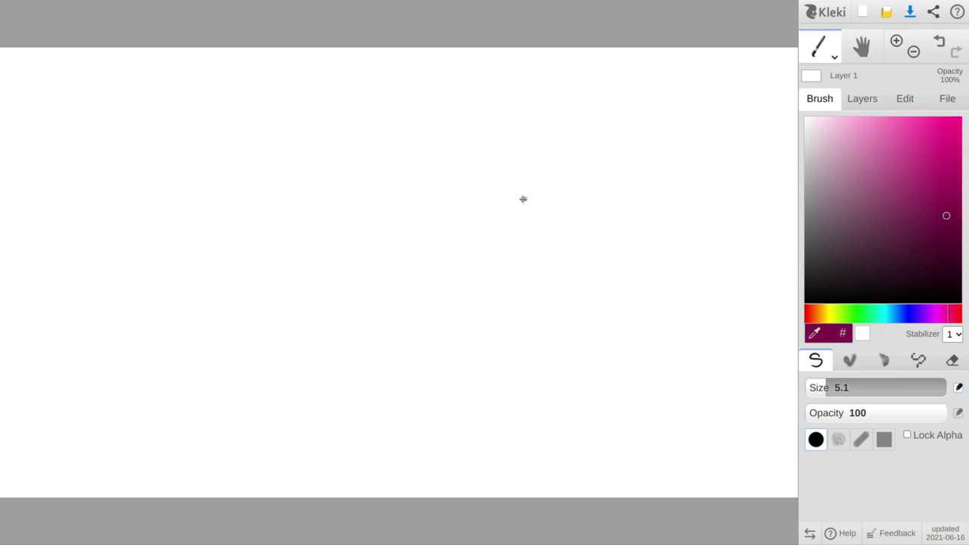
pyautogui.moveTo(394, 250)
pyautogui.mouseDown()
pyautogui.moveTo(435, 247)
pyautogui.moveTo(464, 265)
pyautogui.moveTo(507, 342)
pyautogui.moveTo(550, 350)
pyautogui.moveTo(608, 340)
pyautogui.moveTo(619, 348)
pyautogui.moveTo(626, 389)
pyautogui.moveTo(510, 420)
pyautogui.moveTo(402, 397)
pyautogui.moveTo(364, 347)
pyautogui.moveTo(362, 301)
pyautogui.moveTo(345, 270)
pyautogui.moveTo(372, 247)
pyautogui.moveTo(406, 248)
pyautogui.mouseUp()
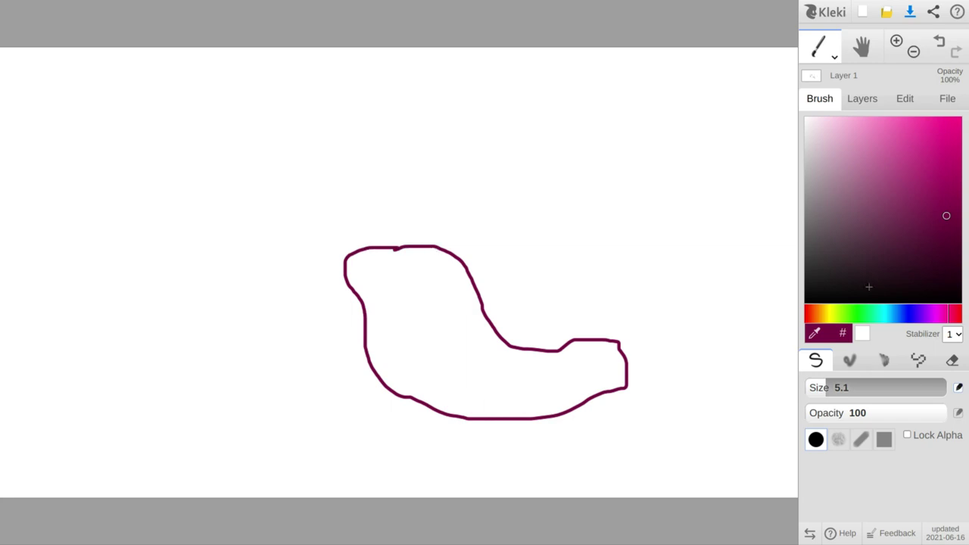
# - Erase a small gap in the head's upper outline at eraser size 28 and draw a filled grey horn there with the pen at size 5.1
pyautogui.click(953, 360)
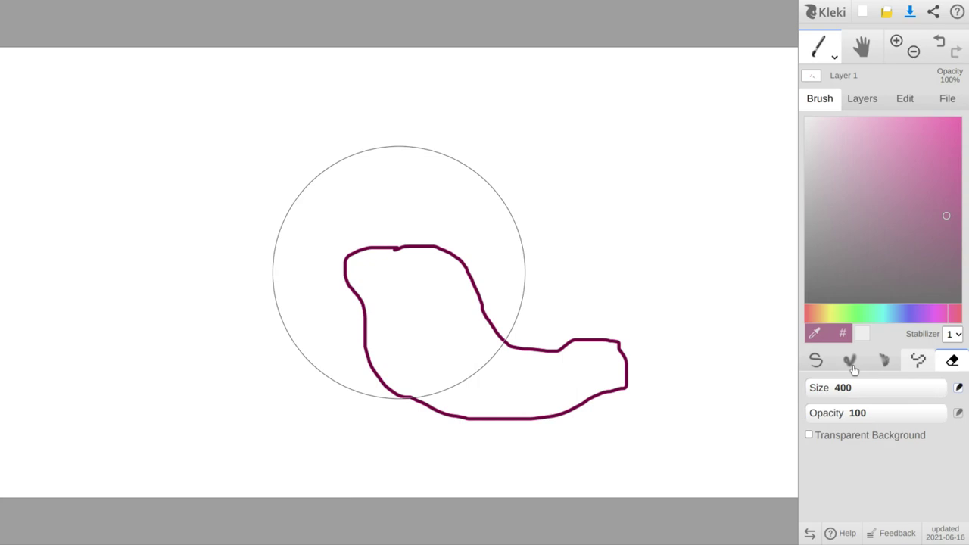
pyautogui.click(837, 385)
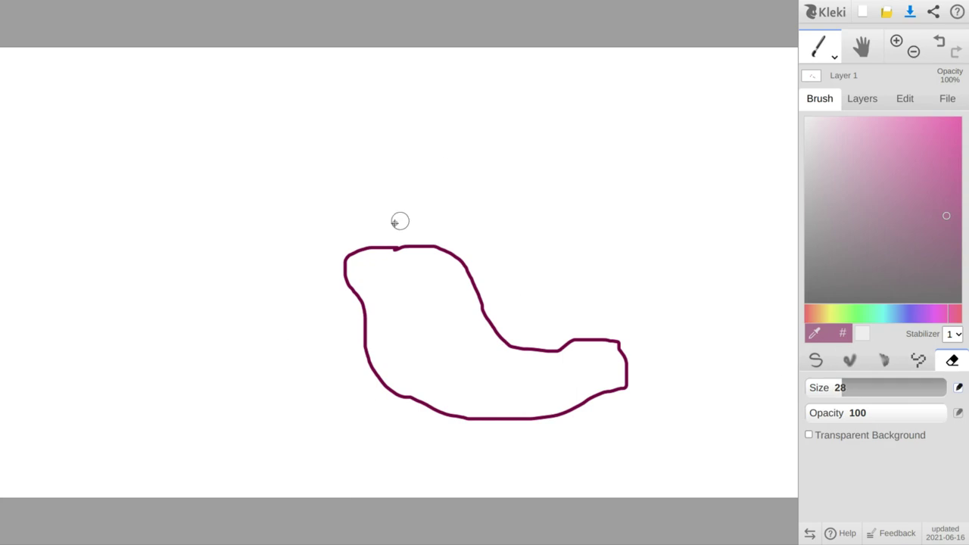
pyautogui.click(379, 245)
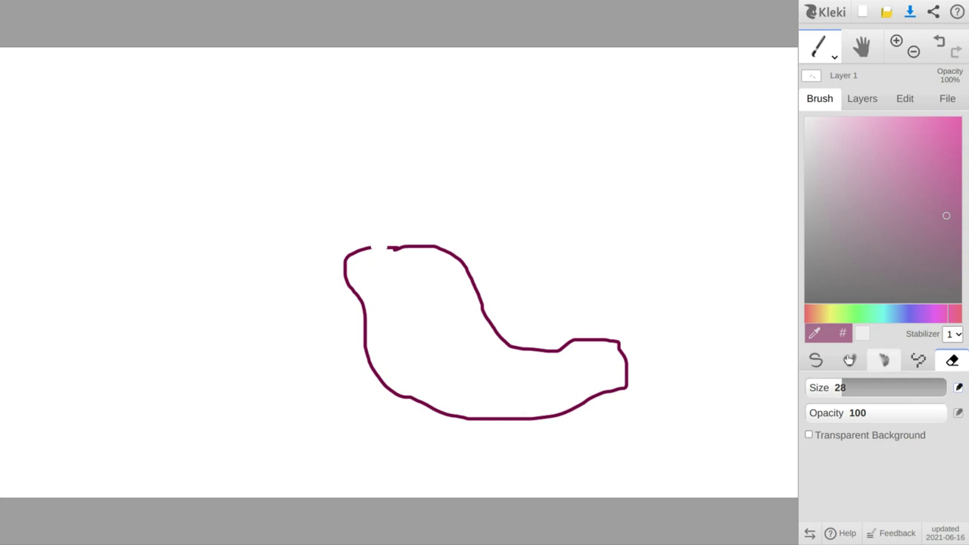
pyautogui.click(815, 361)
pyautogui.moveTo(847, 209)
pyautogui.mouseDown()
pyautogui.moveTo(840, 192)
pyautogui.moveTo(813, 191)
pyautogui.mouseUp()
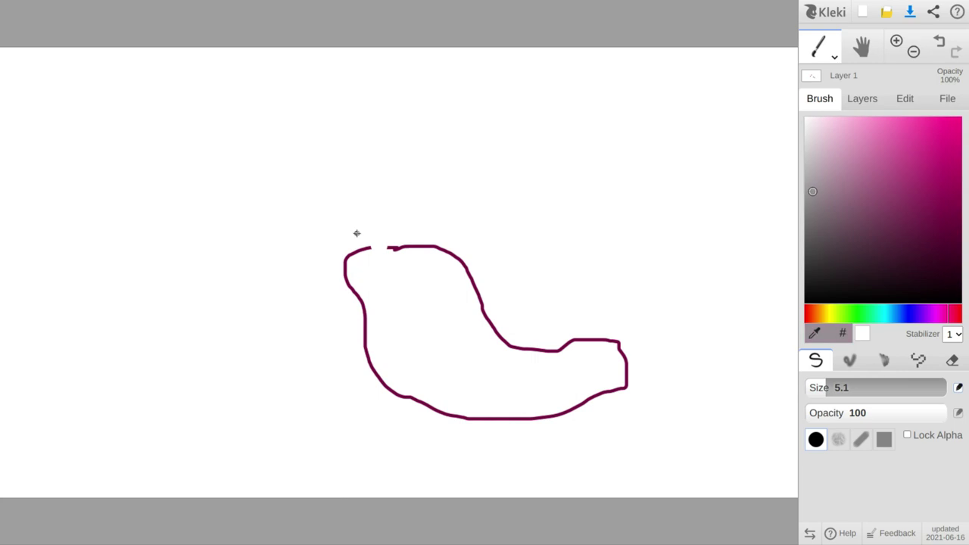
pyautogui.moveTo(368, 251)
pyautogui.mouseDown()
pyautogui.moveTo(364, 205)
pyautogui.moveTo(390, 259)
pyautogui.moveTo(369, 240)
pyautogui.moveTo(365, 213)
pyautogui.moveTo(377, 250)
pyautogui.moveTo(367, 210)
pyautogui.moveTo(377, 241)
pyautogui.mouseUp()
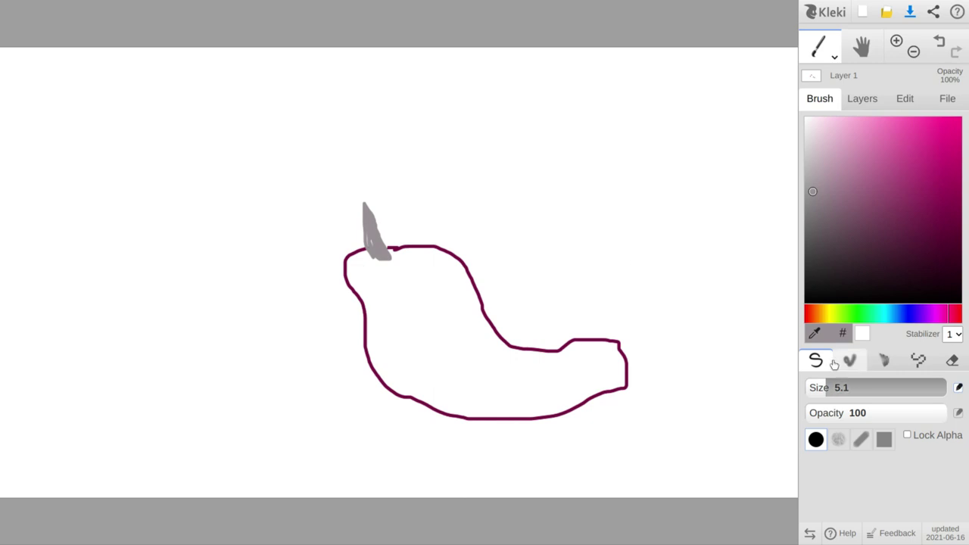
# - Draw a small solid black eye on the head with the pen, undoing a larger hollow version first
pyautogui.moveTo(818, 270); pyautogui.dragTo(781, 363)
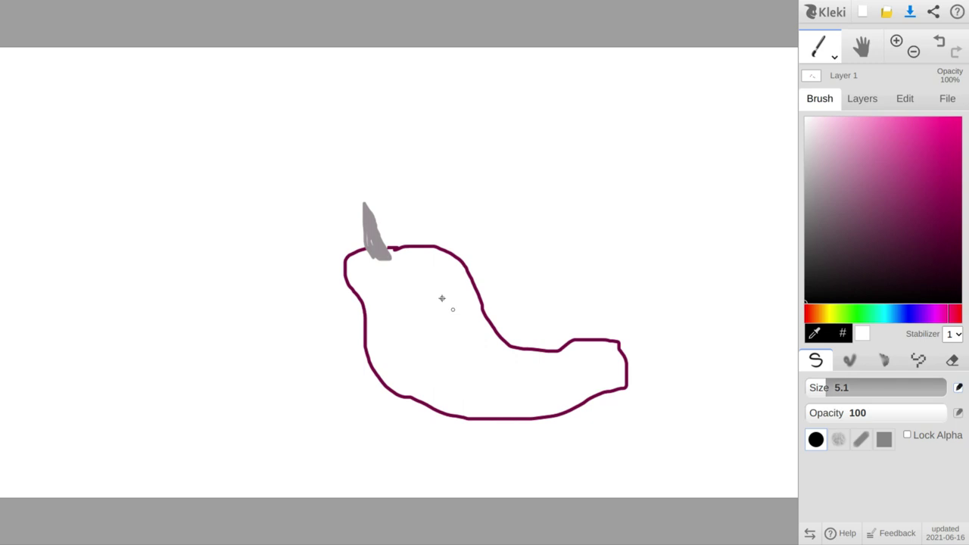
pyautogui.moveTo(372, 288)
pyautogui.mouseDown()
pyautogui.moveTo(390, 285)
pyautogui.moveTo(373, 289)
pyautogui.mouseUp()
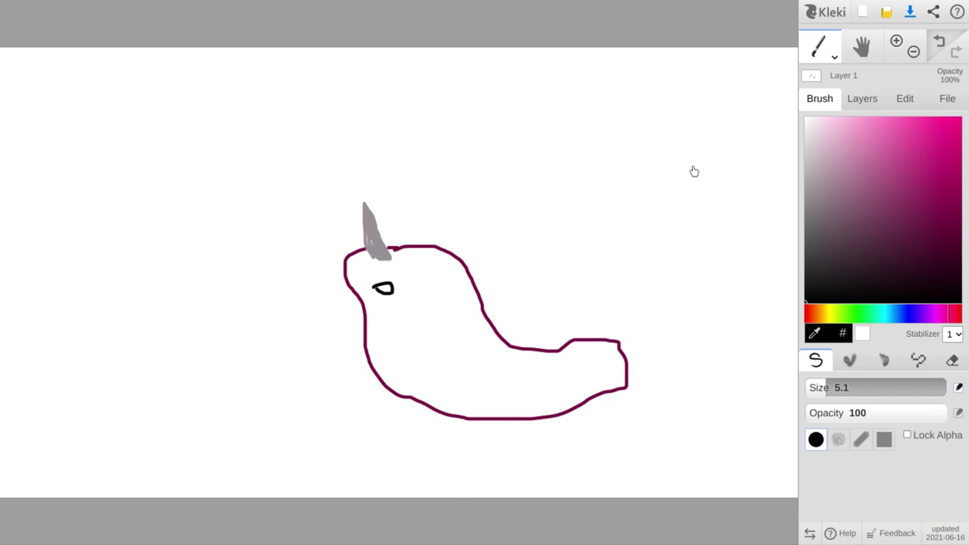
pyautogui.hotkey('ctrl', 'z')
pyautogui.hotkey('ctrl', 'z')
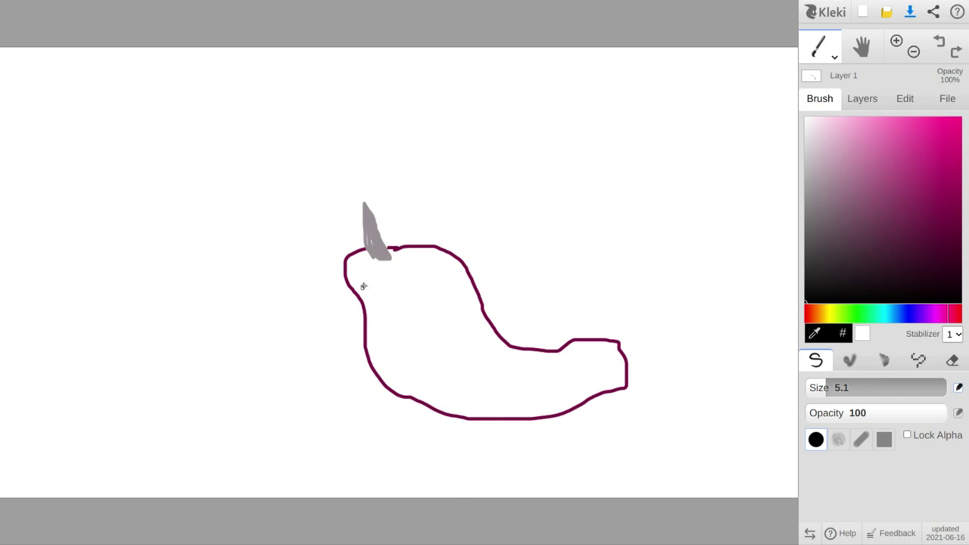
pyautogui.moveTo(375, 274); pyautogui.dragTo(377, 273)
# - Erase the grey horn at eraser size 28 and close the gap in the head outline with the pen in the outline's sampled colour
pyautogui.click(954, 362)
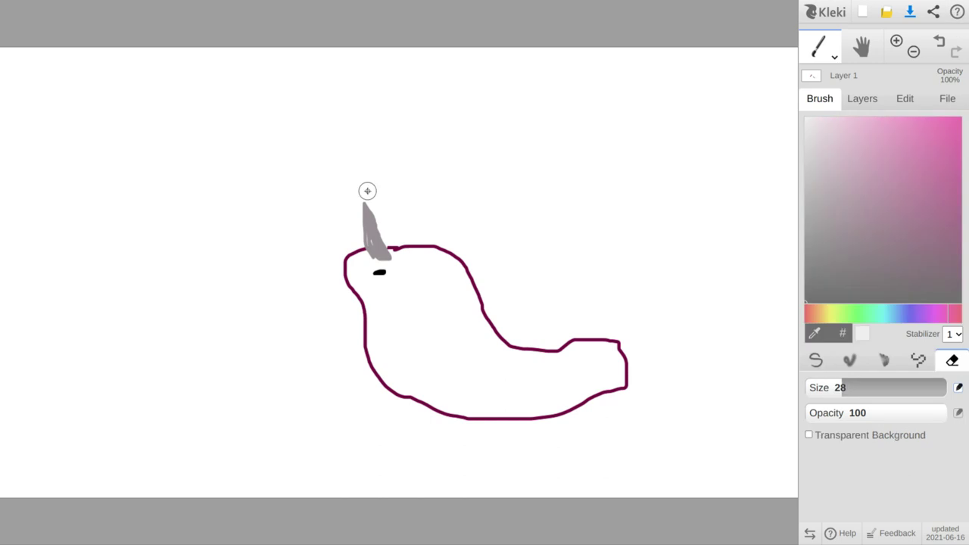
pyautogui.moveTo(366, 192)
pyautogui.mouseDown()
pyautogui.moveTo(359, 206)
pyautogui.moveTo(386, 256)
pyautogui.moveTo(378, 243)
pyautogui.mouseUp()
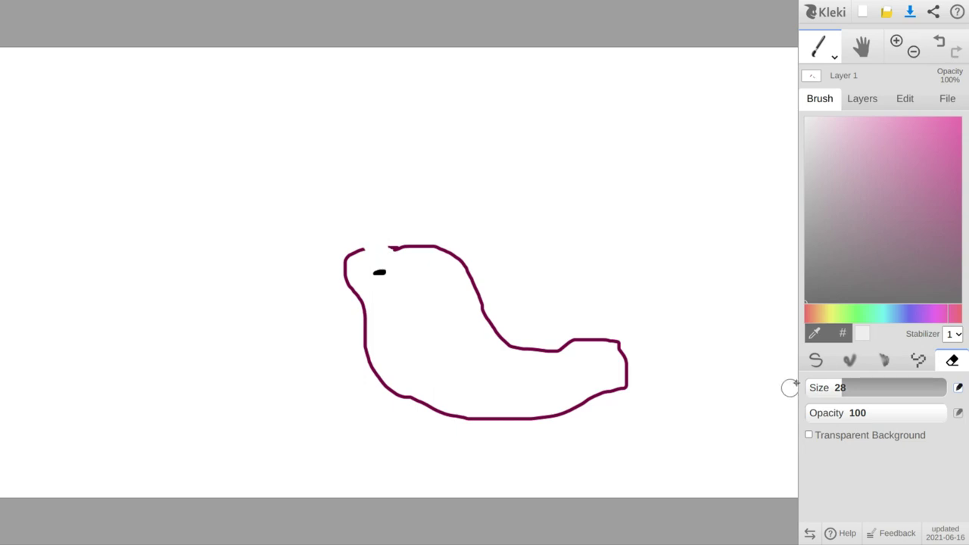
pyautogui.click(816, 361)
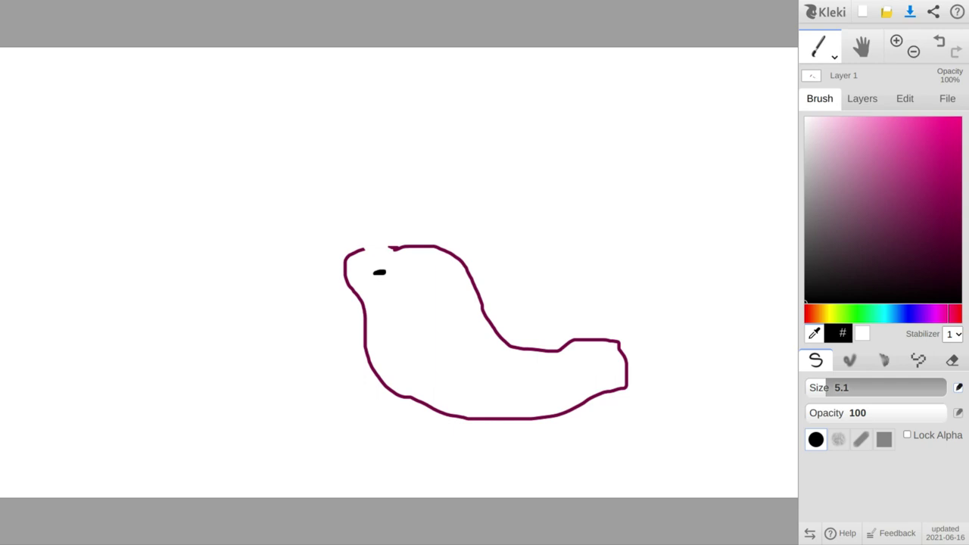
pyautogui.keyDown('alt'); pyautogui.click(485, 290); pyautogui.keyUp('alt')
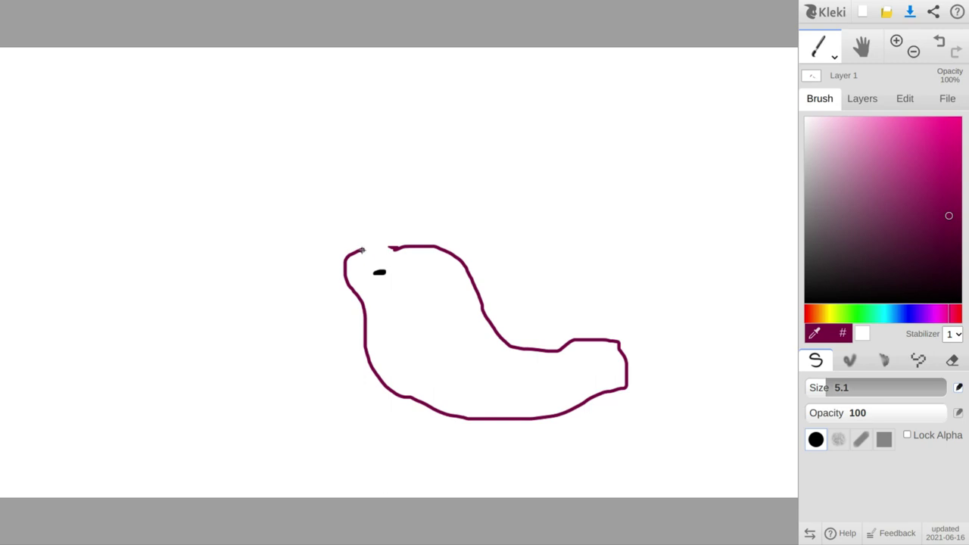
pyautogui.moveTo(362, 251); pyautogui.dragTo(393, 248)
# - Draw two small filled tusks in grey below the front of the head with the pen at size 5.1
pyautogui.click(851, 180)
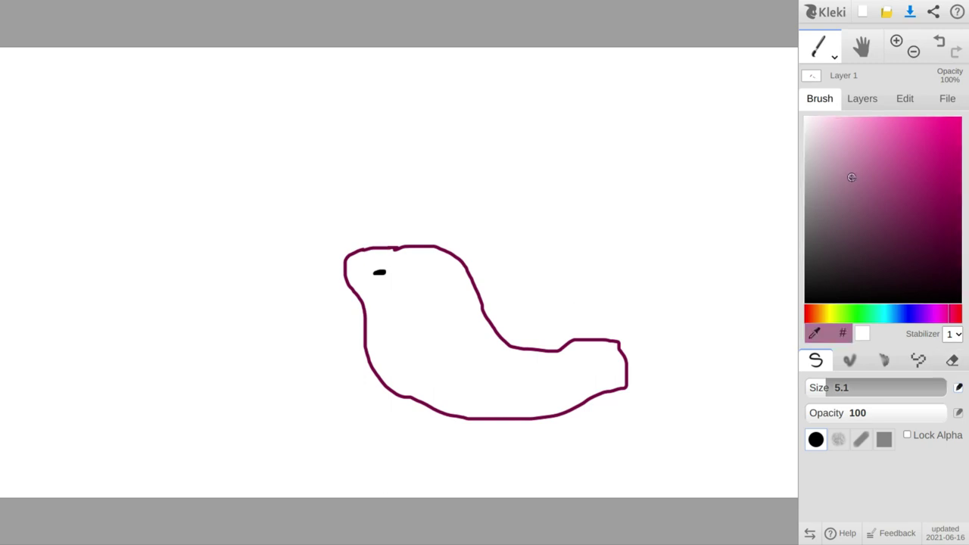
pyautogui.moveTo(834, 189); pyautogui.dragTo(817, 182)
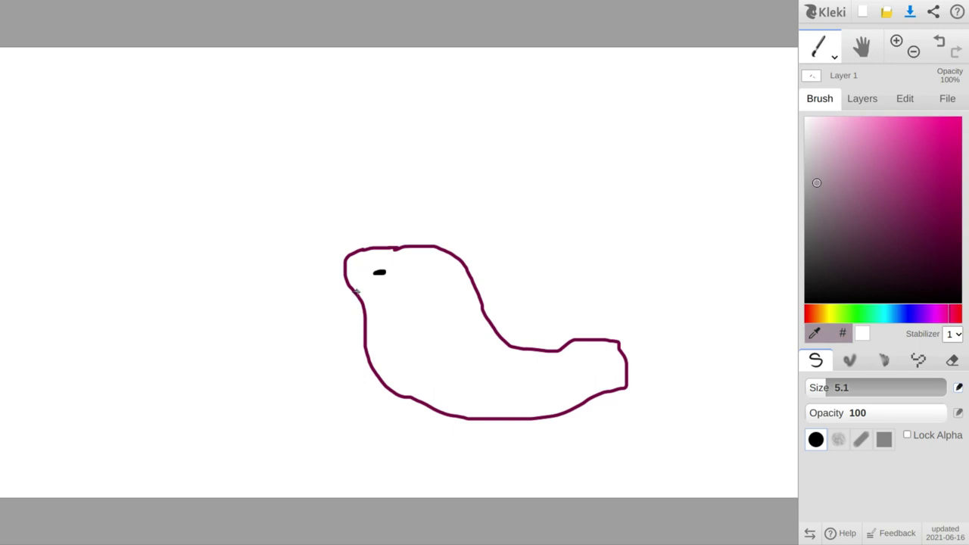
pyautogui.moveTo(353, 298)
pyautogui.mouseDown()
pyautogui.moveTo(344, 306)
pyautogui.moveTo(367, 295)
pyautogui.moveTo(358, 317)
pyautogui.moveTo(372, 295)
pyautogui.moveTo(365, 308)
pyautogui.mouseUp()
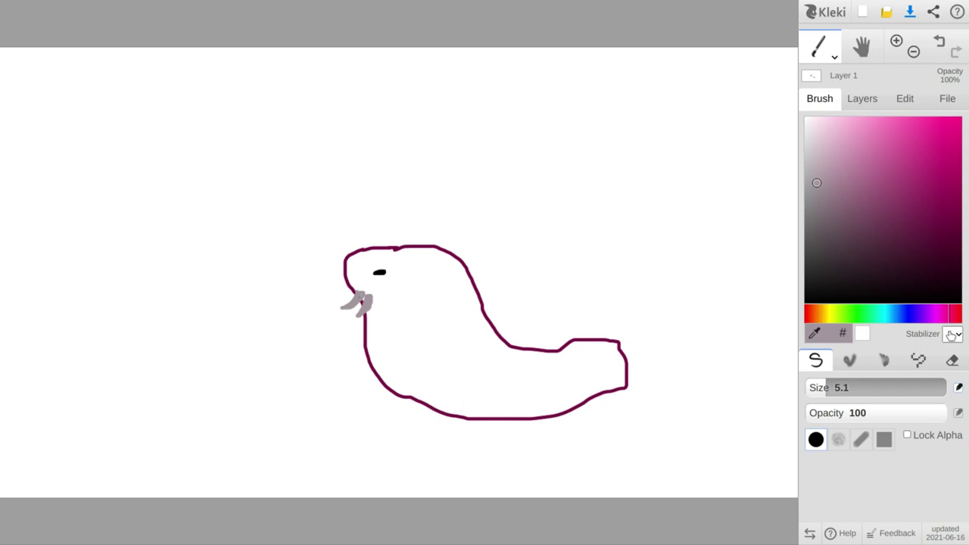
# - Draw two overlapping rounded front flippers below the animal's chest in dark magenta with the pen at size 5.1, undoing a curve on the body first
pyautogui.moveTo(881, 168)
pyautogui.mouseDown()
pyautogui.moveTo(932, 210)
pyautogui.moveTo(948, 194)
pyautogui.mouseUp()
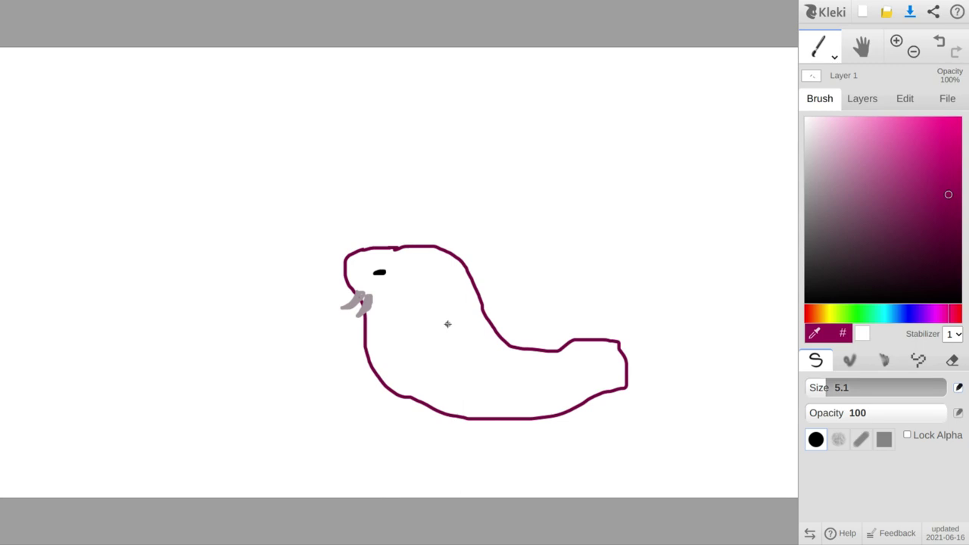
pyautogui.moveTo(447, 360); pyautogui.dragTo(470, 385)
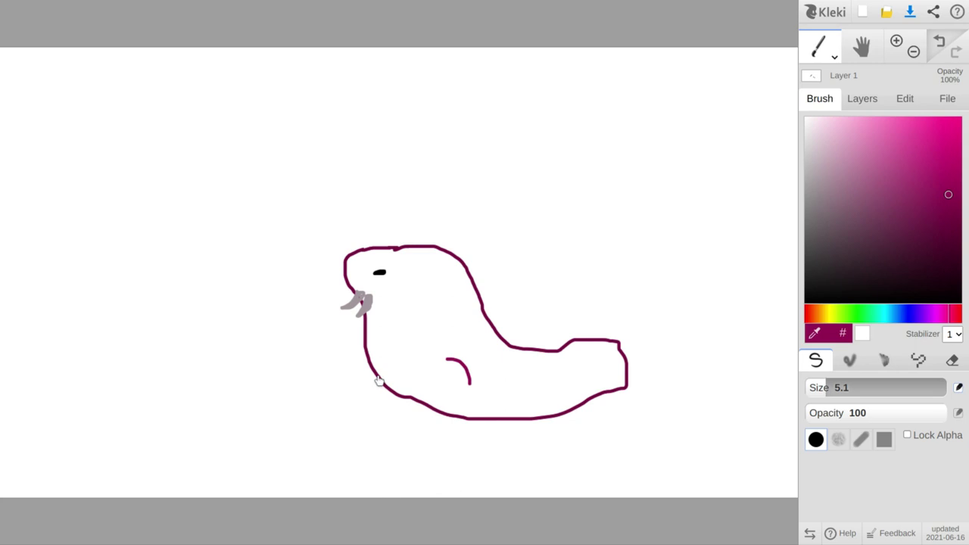
pyautogui.hotkey('ctrl', 'z')
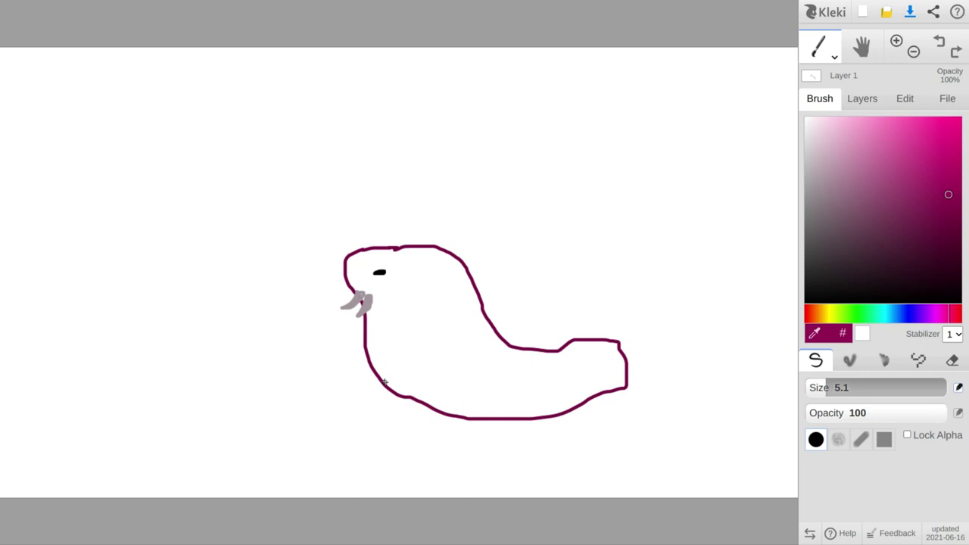
pyautogui.moveTo(382, 382)
pyautogui.mouseDown()
pyautogui.moveTo(346, 390)
pyautogui.moveTo(329, 427)
pyautogui.moveTo(354, 433)
pyautogui.moveTo(388, 421)
pyautogui.moveTo(398, 398)
pyautogui.mouseUp()
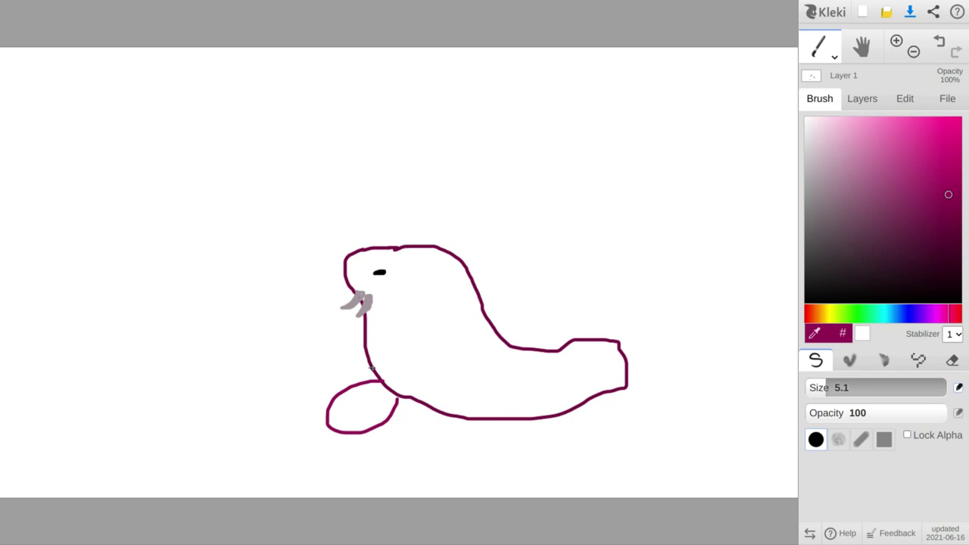
pyautogui.moveTo(371, 362)
pyautogui.mouseDown()
pyautogui.moveTo(333, 375)
pyautogui.moveTo(319, 405)
pyautogui.mouseUp()
# - Erase the squared tail end at eraser size 28, and redraw it rounded with the pen, also closing the rear flipper's outline
pyautogui.press('e')
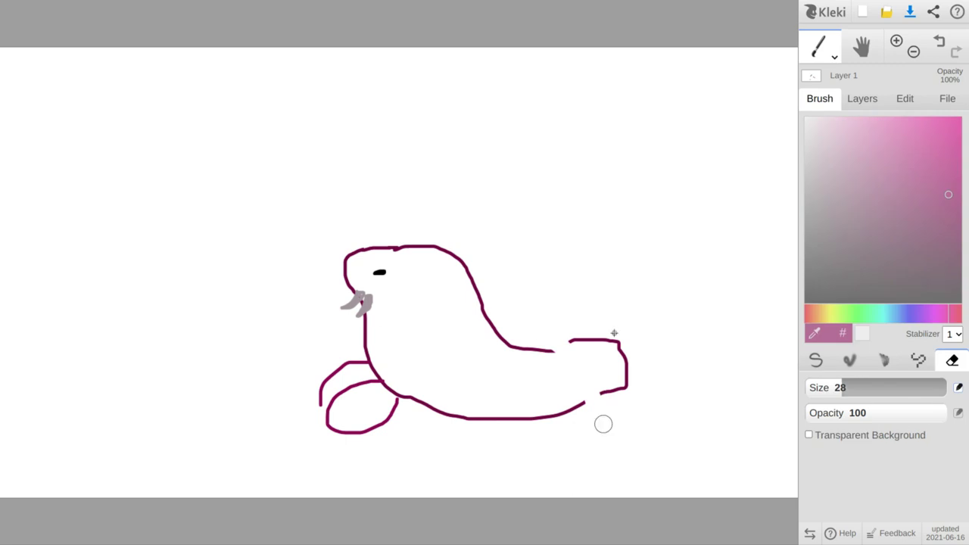
pyautogui.moveTo(614, 336)
pyautogui.mouseDown()
pyautogui.moveTo(612, 288)
pyautogui.moveTo(627, 338)
pyautogui.moveTo(615, 395)
pyautogui.moveTo(599, 398)
pyautogui.moveTo(604, 339)
pyautogui.moveTo(562, 331)
pyautogui.mouseUp()
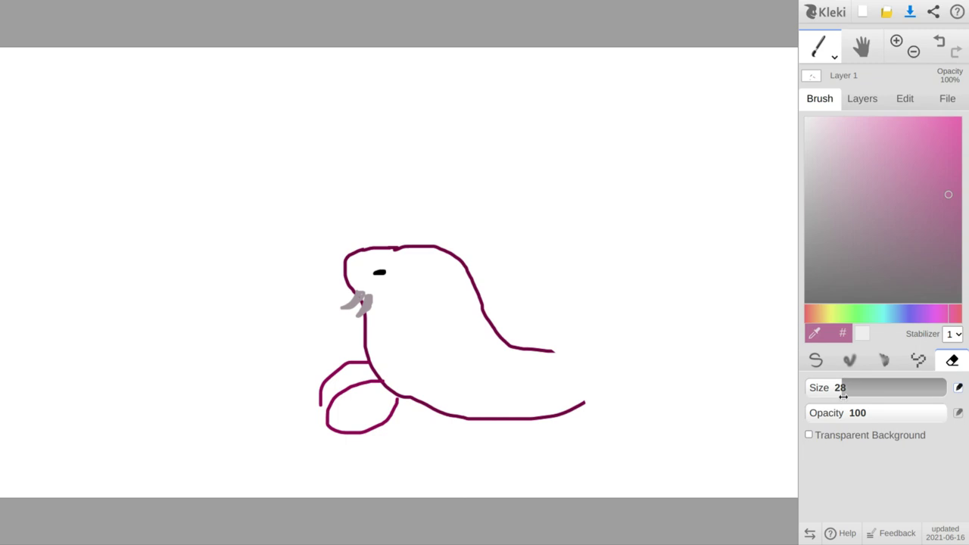
pyautogui.press('b')
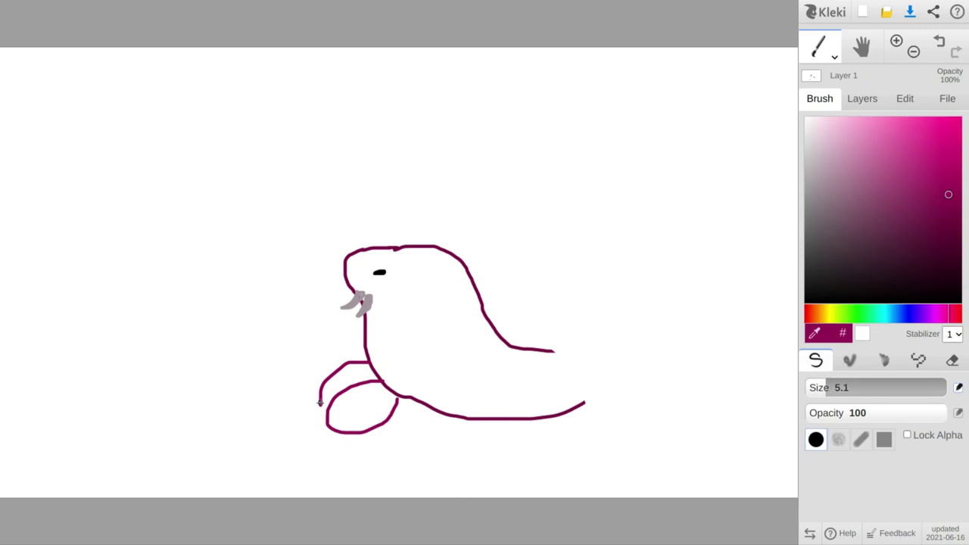
pyautogui.moveTo(319, 403); pyautogui.dragTo(326, 414)
pyautogui.moveTo(551, 351)
pyautogui.mouseDown()
pyautogui.moveTo(597, 357)
pyautogui.moveTo(604, 373)
pyautogui.moveTo(582, 406)
pyautogui.mouseUp()
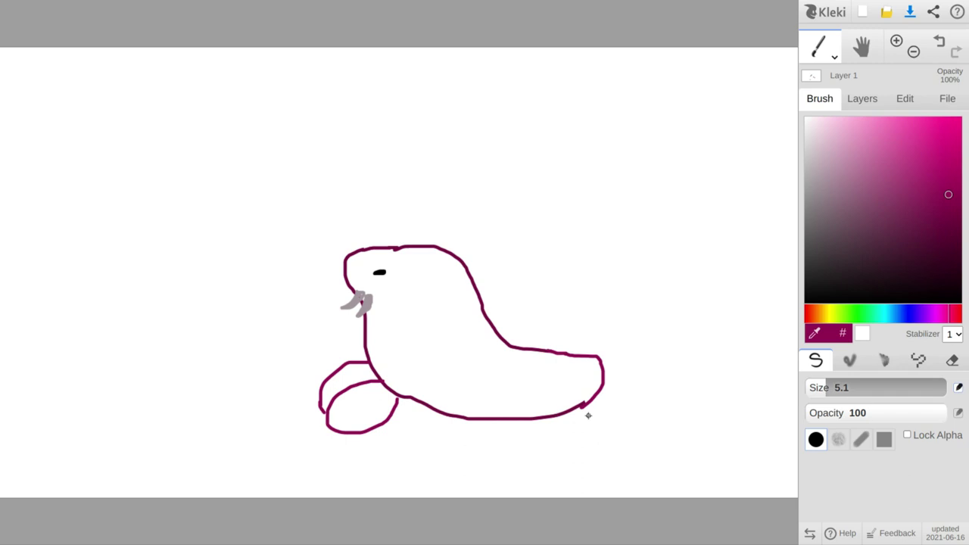
# - Draw a wavy light grey ground line across the full canvas width beneath the animal with the pen at size 5.1
pyautogui.click(810, 182)
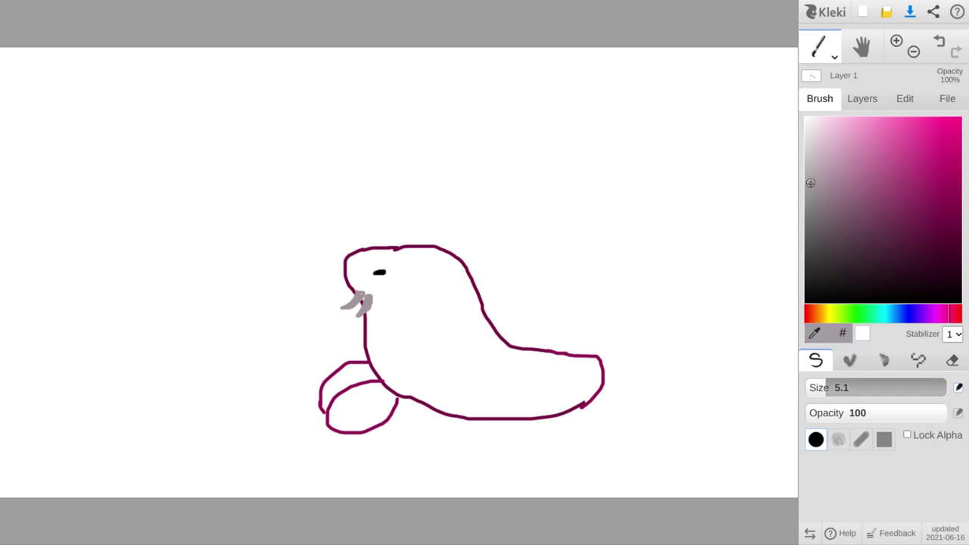
pyautogui.click(818, 177)
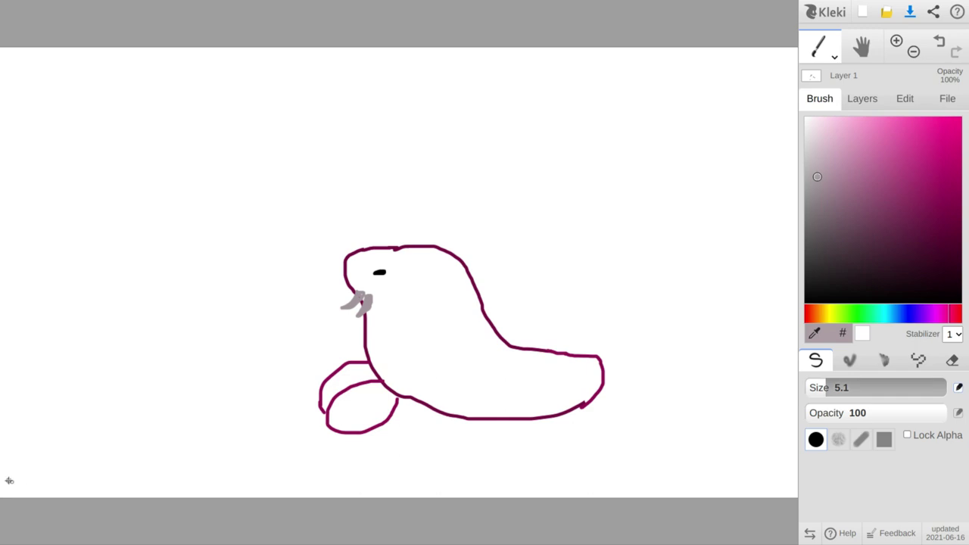
pyautogui.moveTo(2, 453)
pyautogui.mouseDown()
pyautogui.moveTo(198, 422)
pyautogui.moveTo(465, 429)
pyautogui.mouseUp()
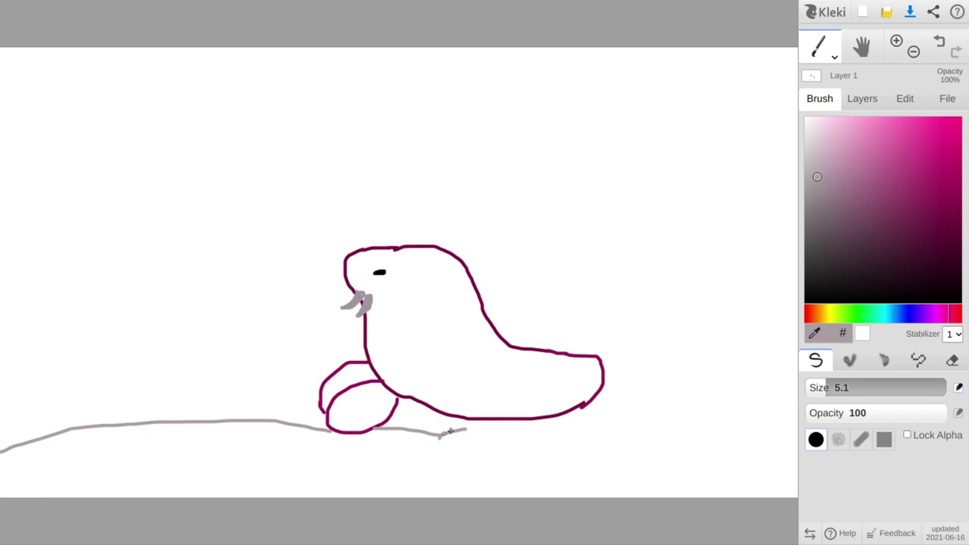
pyautogui.moveTo(441, 436)
pyautogui.mouseDown()
pyautogui.moveTo(481, 421)
pyautogui.moveTo(692, 406)
pyautogui.moveTo(805, 421)
pyautogui.mouseUp()
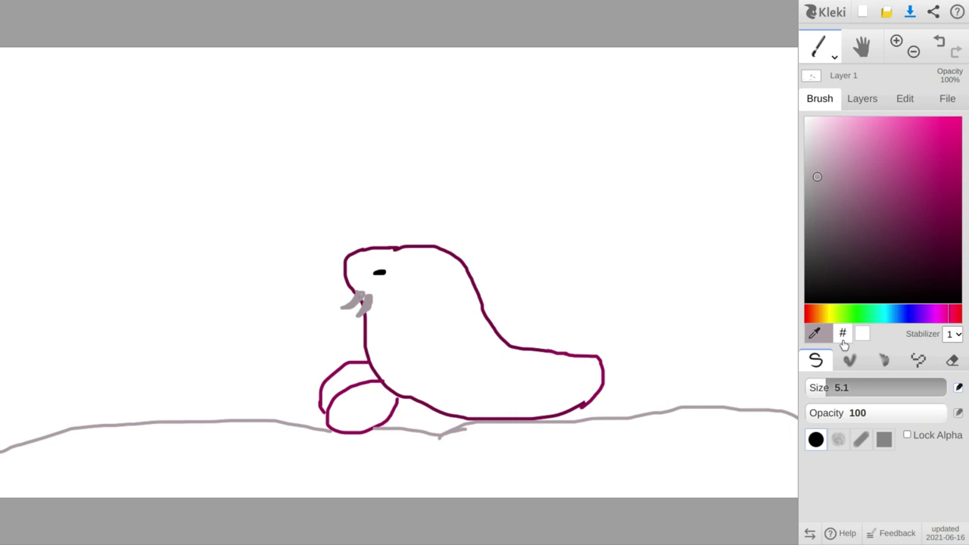
pyautogui.click(829, 240)
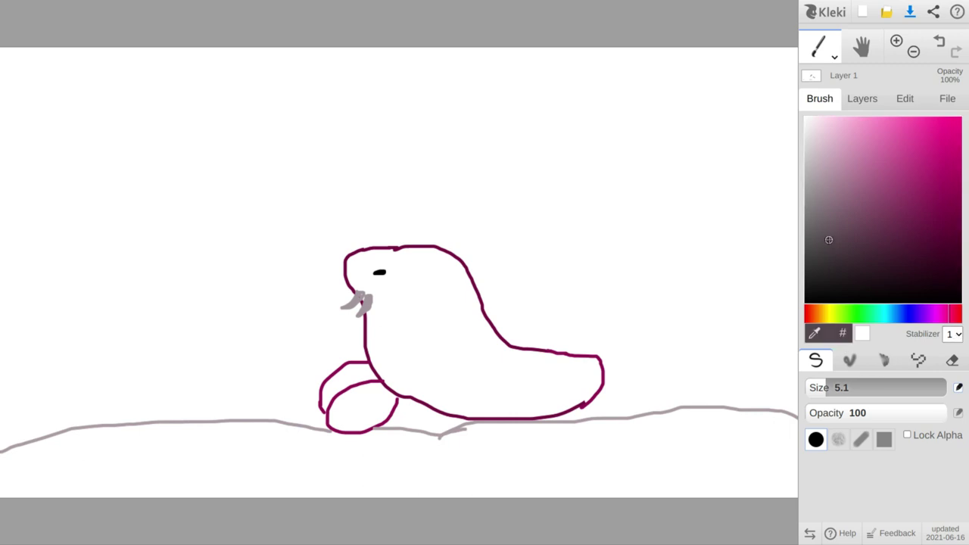
pyautogui.moveTo(829, 240); pyautogui.dragTo(803, 307)
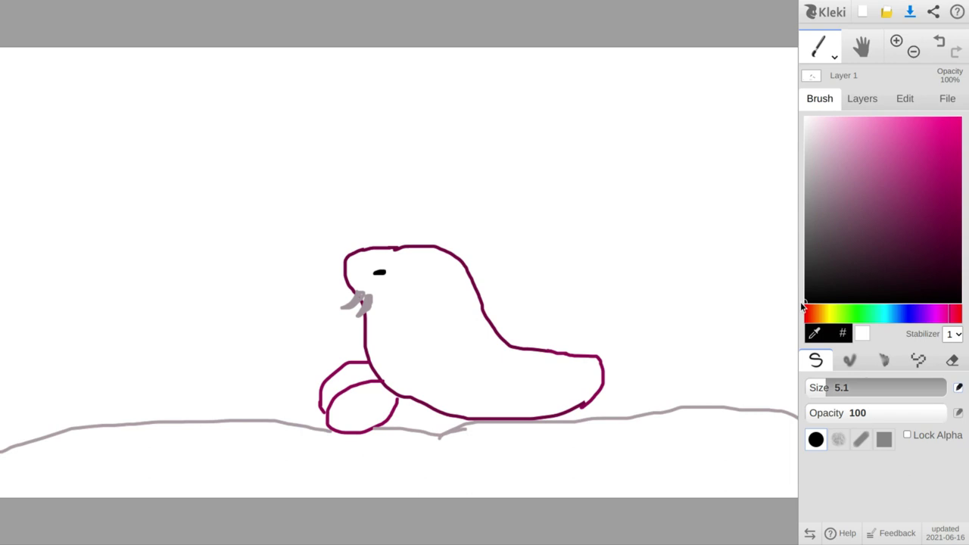
pyautogui.click(863, 160)
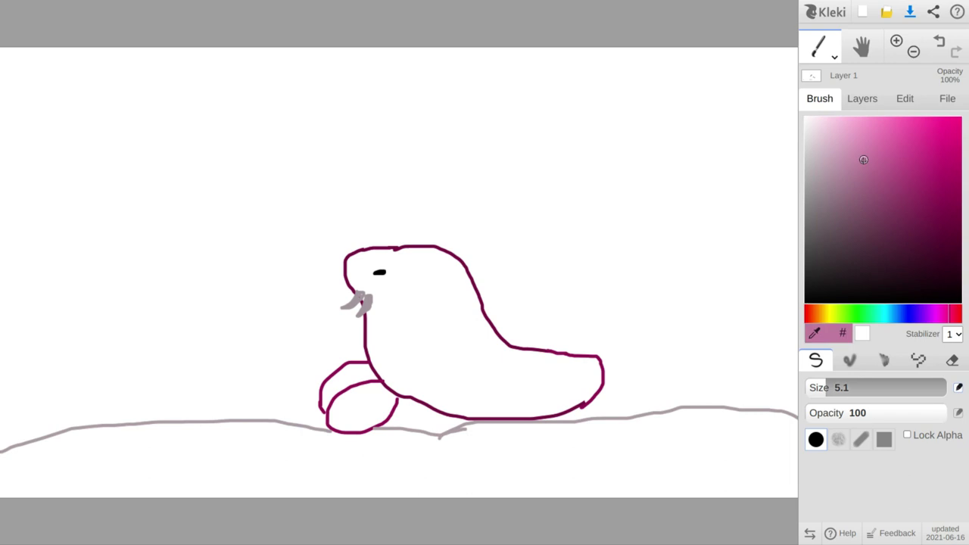
pyautogui.moveTo(863, 160); pyautogui.dragTo(926, 303)
pyautogui.moveTo(947, 313)
pyautogui.mouseDown()
pyautogui.moveTo(894, 314)
pyautogui.moveTo(961, 314)
pyautogui.mouseUp()
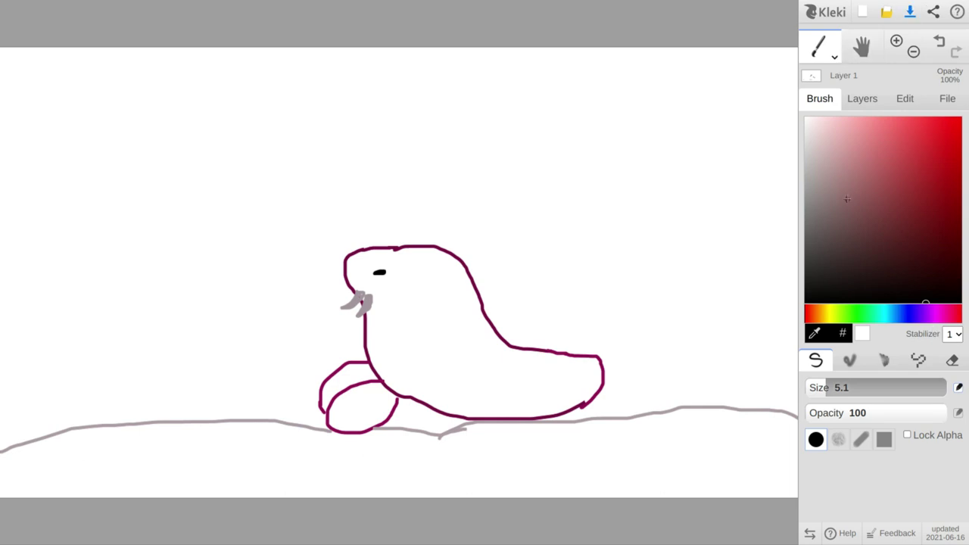
# - Paint the background around the animal dark blue with the pen at size 116, undoing a black stroke first, and touch up above the tail at size 18
pyautogui.click(897, 316)
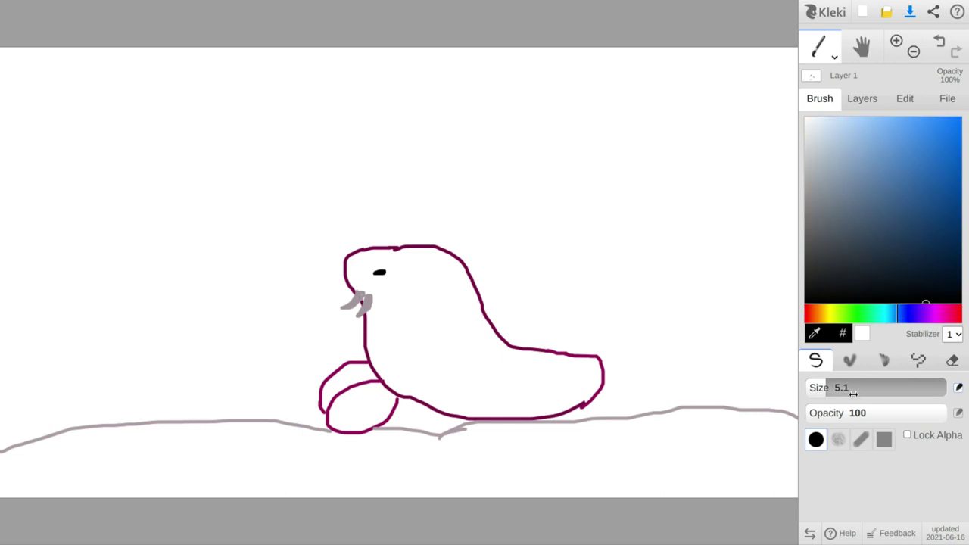
pyautogui.click(857, 393)
pyautogui.moveTo(857, 393)
pyautogui.mouseDown()
pyautogui.moveTo(911, 397)
pyautogui.moveTo(912, 410)
pyautogui.mouseUp()
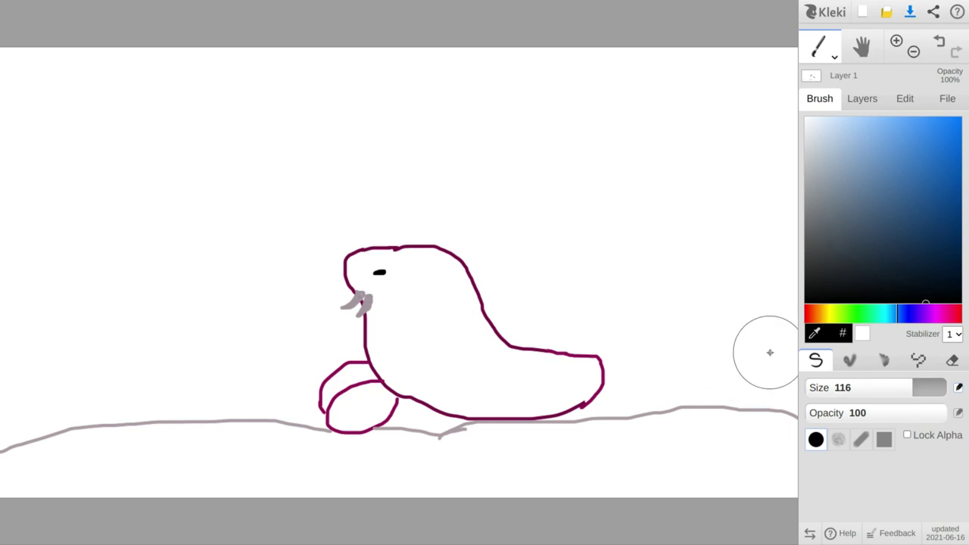
pyautogui.moveTo(770, 361); pyautogui.dragTo(742, 353)
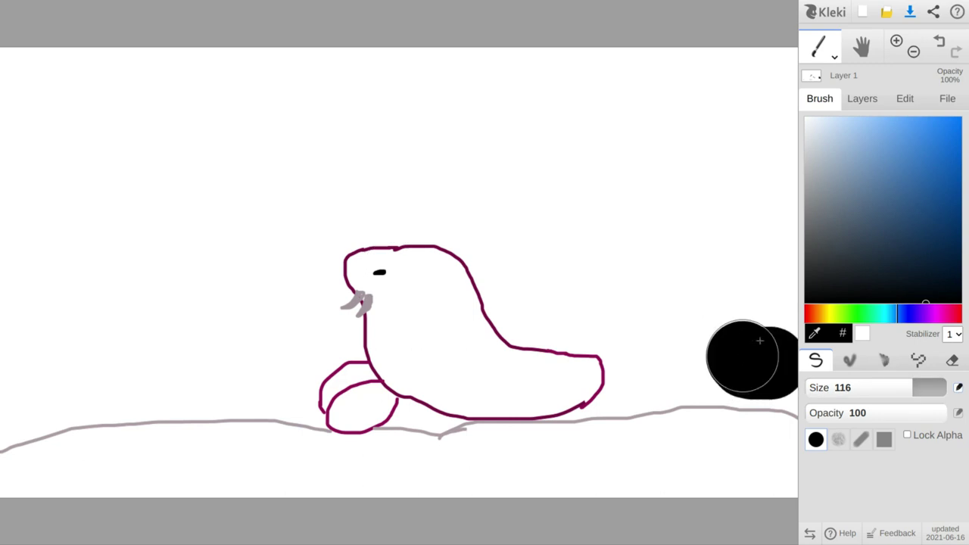
pyautogui.hotkey('ctrl', 'z')
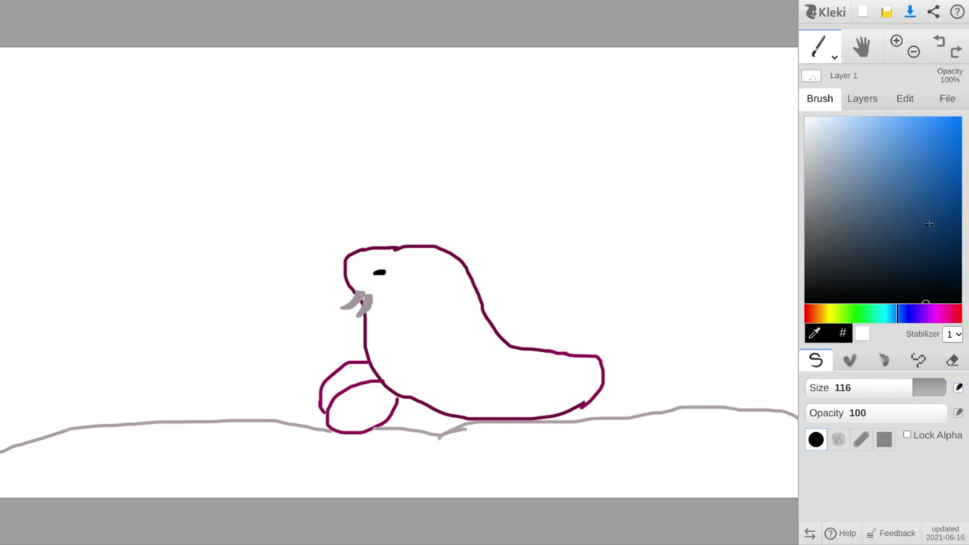
pyautogui.moveTo(930, 223); pyautogui.dragTo(949, 229)
pyautogui.moveTo(710, 294)
pyautogui.mouseDown()
pyautogui.moveTo(767, 331)
pyautogui.moveTo(738, 342)
pyautogui.moveTo(701, 119)
pyautogui.moveTo(752, 336)
pyautogui.moveTo(785, 21)
pyautogui.moveTo(780, 217)
pyautogui.moveTo(790, 277)
pyautogui.moveTo(768, 353)
pyautogui.moveTo(799, 365)
pyautogui.mouseUp()
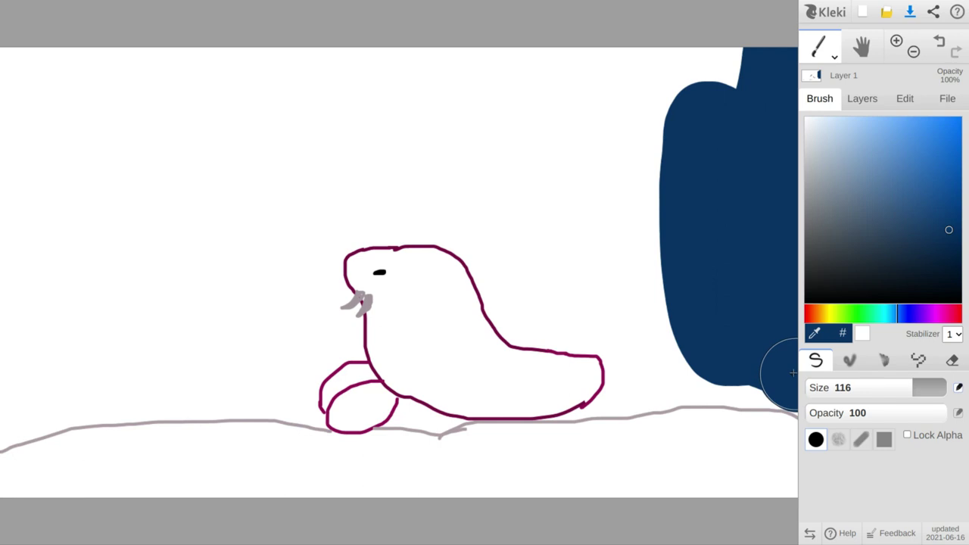
pyautogui.moveTo(793, 372)
pyautogui.mouseDown()
pyautogui.moveTo(667, 371)
pyautogui.moveTo(654, 349)
pyautogui.moveTo(624, 66)
pyautogui.moveTo(467, 112)
pyautogui.moveTo(3, 97)
pyautogui.moveTo(543, 45)
pyautogui.moveTo(238, 48)
pyautogui.moveTo(10, 91)
pyautogui.moveTo(2, 146)
pyautogui.moveTo(11, 386)
pyautogui.moveTo(251, 368)
pyautogui.moveTo(63, 324)
pyautogui.moveTo(57, 164)
pyautogui.moveTo(93, 103)
pyautogui.moveTo(126, 253)
pyautogui.moveTo(123, 71)
pyautogui.moveTo(119, 258)
pyautogui.moveTo(147, 298)
pyautogui.moveTo(169, 199)
pyautogui.moveTo(131, 174)
pyautogui.moveTo(138, 163)
pyautogui.moveTo(129, 281)
pyautogui.moveTo(162, 305)
pyautogui.moveTo(267, 164)
pyautogui.moveTo(323, 126)
pyautogui.moveTo(244, 286)
pyautogui.moveTo(413, 151)
pyautogui.moveTo(558, 184)
pyautogui.moveTo(598, 221)
pyautogui.moveTo(593, 108)
pyautogui.moveTo(613, 241)
pyautogui.moveTo(577, 300)
pyautogui.moveTo(521, 245)
pyautogui.moveTo(434, 192)
pyautogui.moveTo(305, 216)
pyautogui.moveTo(290, 229)
pyautogui.moveTo(272, 251)
pyautogui.moveTo(283, 308)
pyautogui.moveTo(273, 340)
pyautogui.mouseUp()
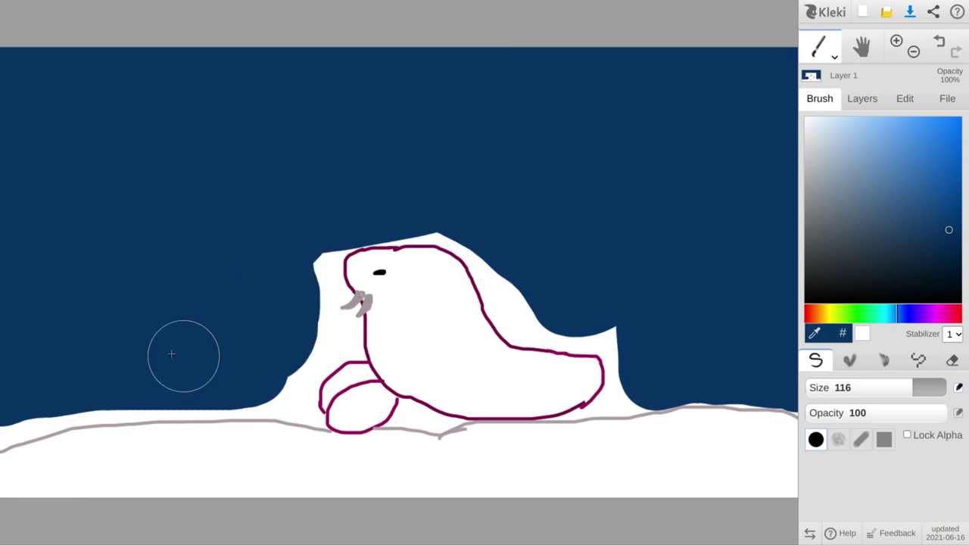
pyautogui.moveTo(852, 389); pyautogui.dragTo(673, 372)
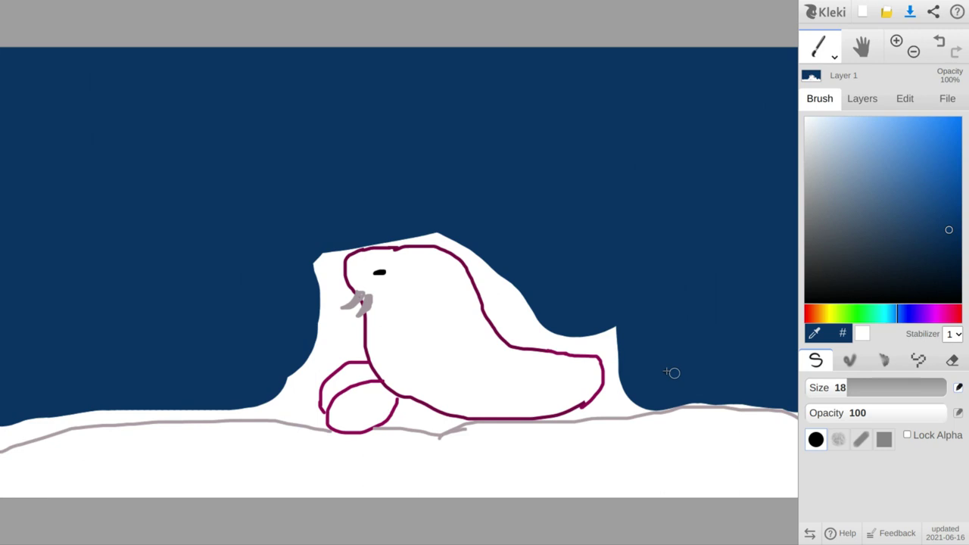
pyautogui.moveTo(599, 327); pyautogui.dragTo(620, 348)
# - Erase the entire drawing from the canvas with the eraser at size 400
pyautogui.click(953, 365)
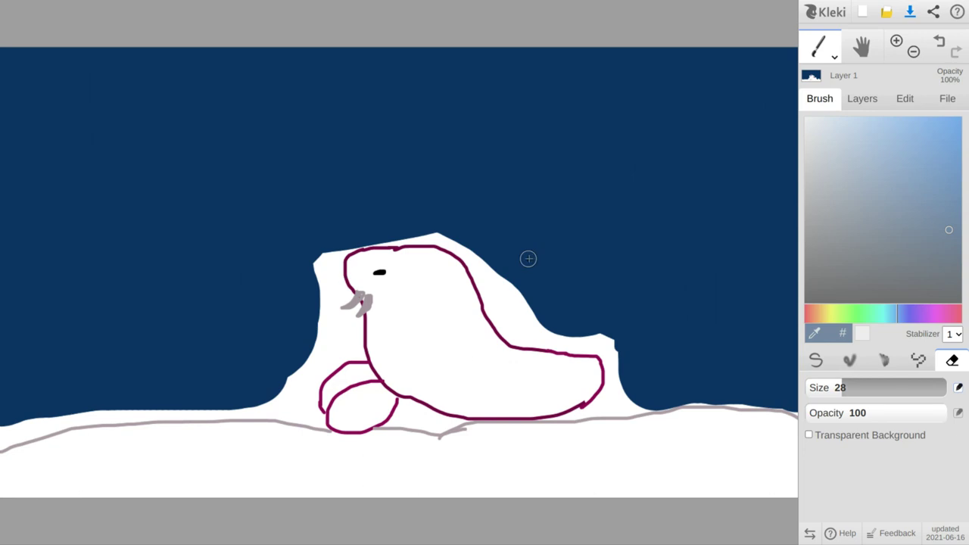
pyautogui.moveTo(927, 391); pyautogui.dragTo(946, 390)
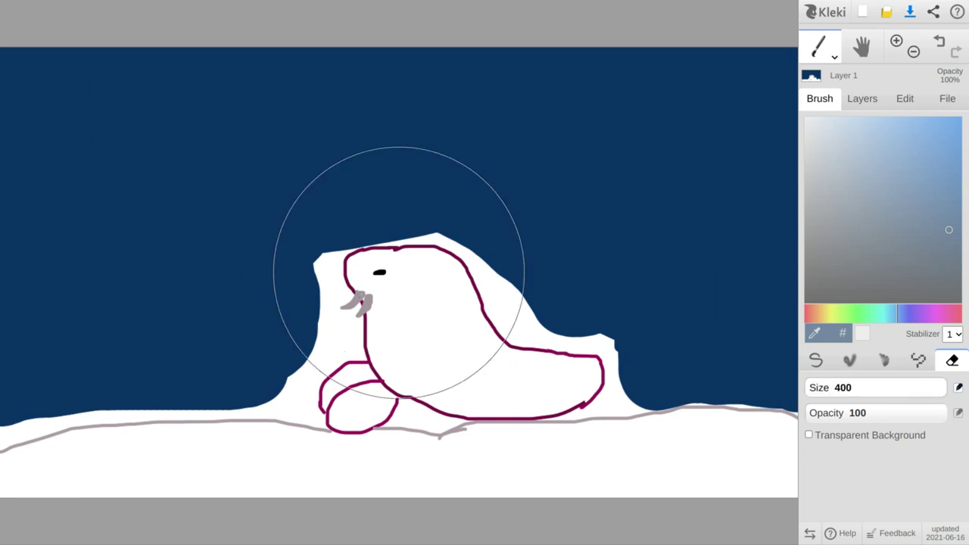
pyautogui.moveTo(517, 275)
pyautogui.mouseDown()
pyautogui.moveTo(512, 283)
pyautogui.moveTo(641, 433)
pyautogui.moveTo(273, 318)
pyautogui.moveTo(221, 163)
pyautogui.moveTo(643, 381)
pyautogui.moveTo(581, 428)
pyautogui.mouseUp()
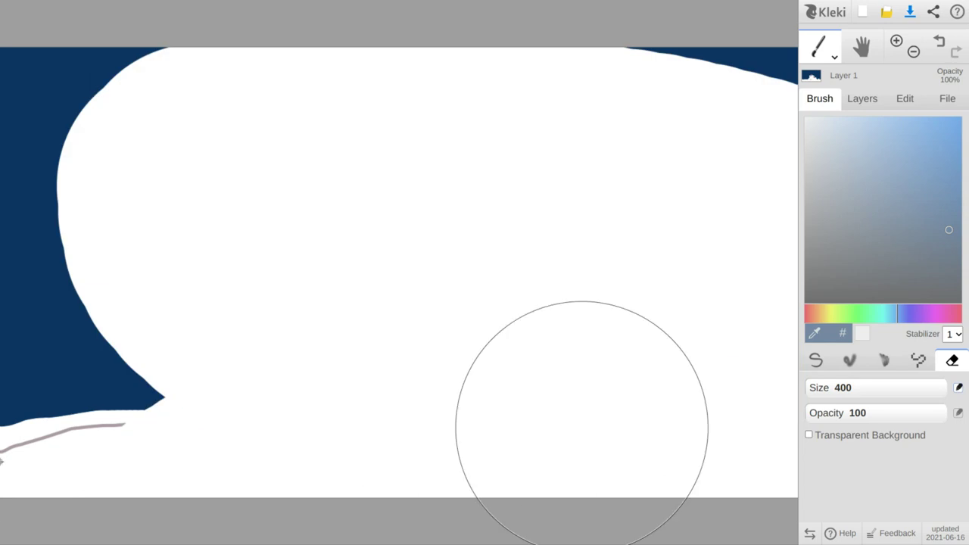
pyautogui.moveTo(1, 460)
pyautogui.mouseDown()
pyautogui.moveTo(186, 340)
pyautogui.moveTo(480, 111)
pyautogui.moveTo(171, 61)
pyautogui.moveTo(313, 48)
pyautogui.moveTo(692, 54)
pyautogui.mouseUp()
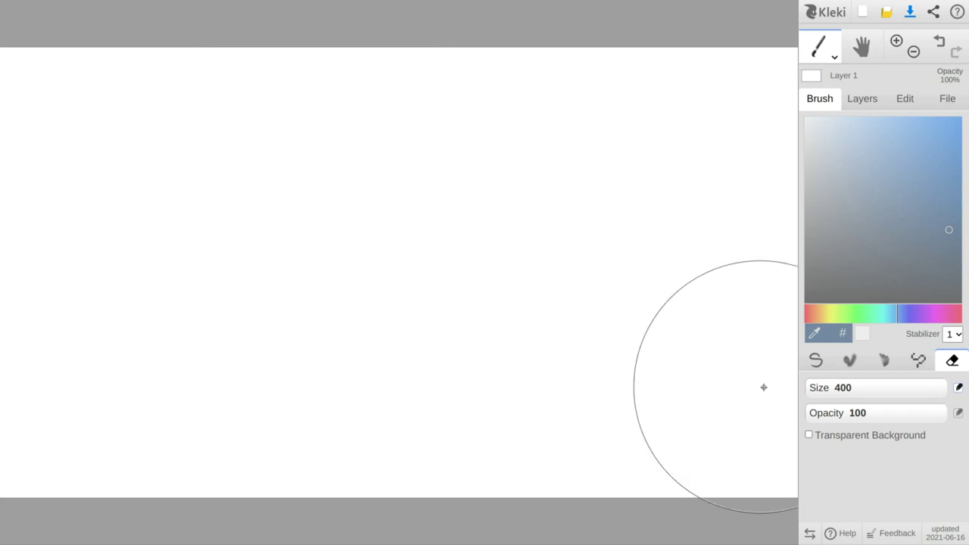
pyautogui.click(817, 366)
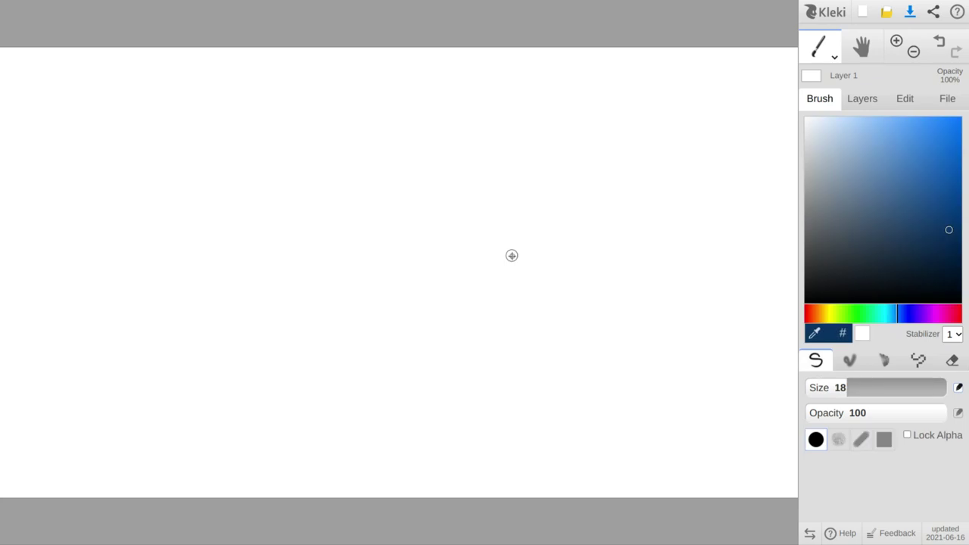
pyautogui.click(355, 250)
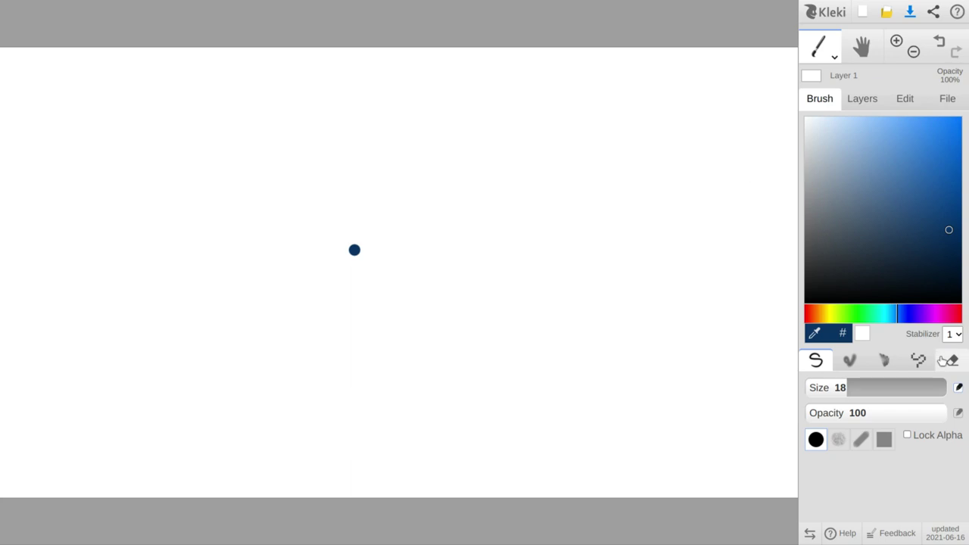
pyautogui.press('e')
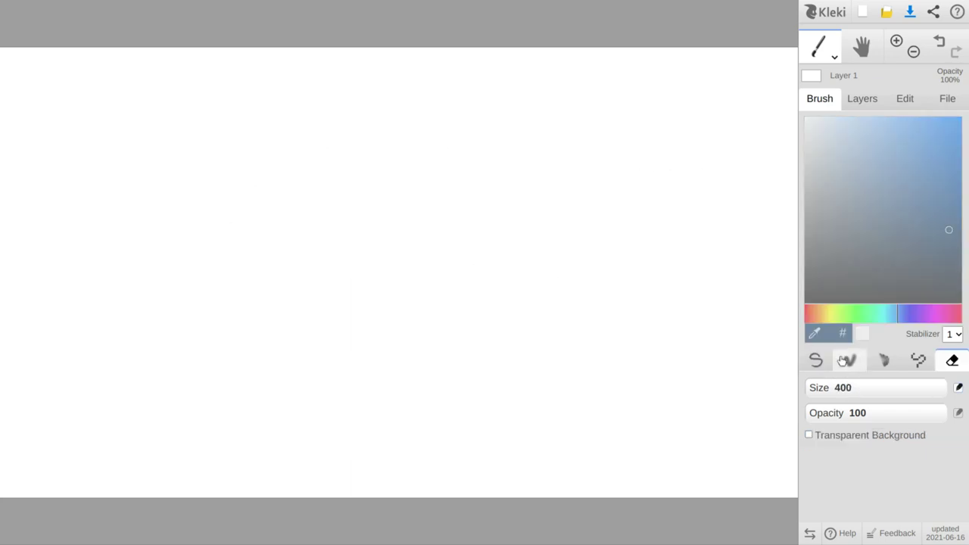
# - Draw a rounded backpack body with nested curved straps along one side in black with the pen at size 9.5
pyautogui.click(816, 360)
pyautogui.moveTo(895, 174)
pyautogui.mouseDown()
pyautogui.moveTo(840, 212)
pyautogui.moveTo(762, 355)
pyautogui.mouseUp()
pyautogui.click(833, 387)
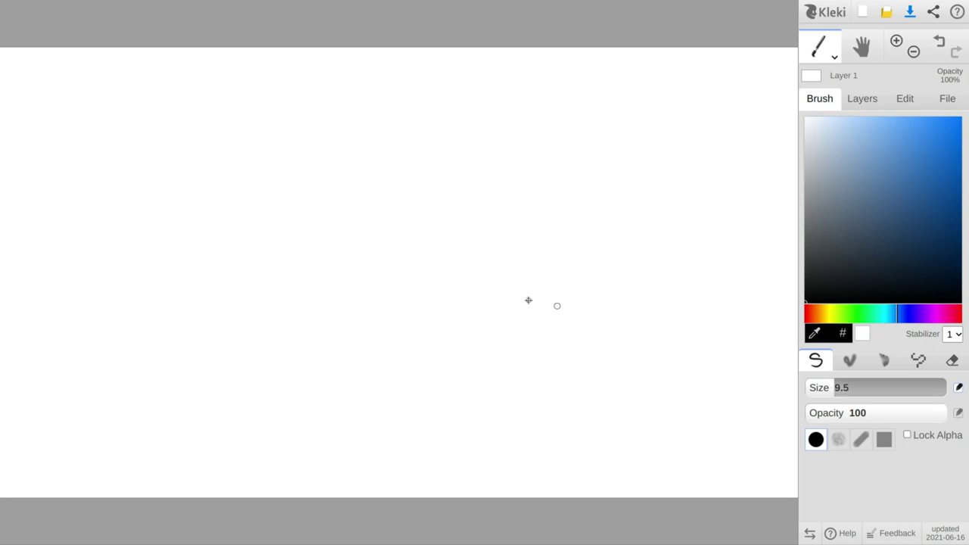
pyautogui.moveTo(452, 268)
pyautogui.mouseDown()
pyautogui.moveTo(503, 295)
pyautogui.moveTo(514, 334)
pyautogui.moveTo(498, 387)
pyautogui.moveTo(446, 390)
pyautogui.moveTo(412, 286)
pyautogui.moveTo(444, 269)
pyautogui.moveTo(361, 307)
pyautogui.moveTo(349, 324)
pyautogui.moveTo(362, 347)
pyautogui.moveTo(402, 372)
pyautogui.moveTo(421, 370)
pyautogui.moveTo(371, 329)
pyautogui.moveTo(369, 317)
pyautogui.moveTo(407, 300)
pyautogui.moveTo(408, 311)
pyautogui.moveTo(380, 318)
pyautogui.moveTo(415, 349)
pyautogui.mouseUp()
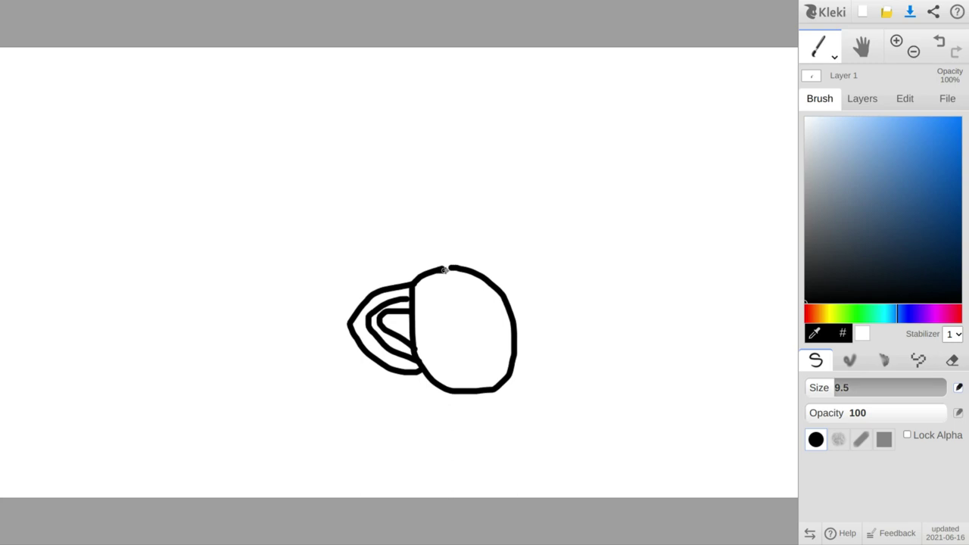
pyautogui.moveTo(445, 270); pyautogui.dragTo(456, 269)
# - Draw a rounded pocket on the backpack's side opposite the straps in the sampled outline colour, with a short pull tab hanging below it
pyautogui.keyDown('alt'); pyautogui.click(500, 298); pyautogui.keyUp('alt')
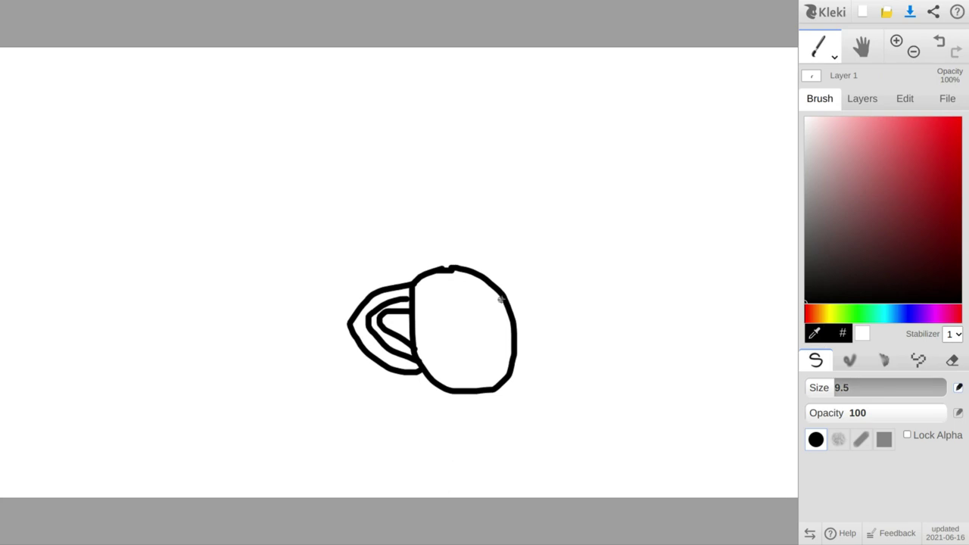
pyautogui.moveTo(505, 297); pyautogui.dragTo(486, 301)
pyautogui.moveTo(462, 311)
pyautogui.mouseDown()
pyautogui.moveTo(464, 333)
pyautogui.moveTo(516, 340)
pyautogui.mouseUp()
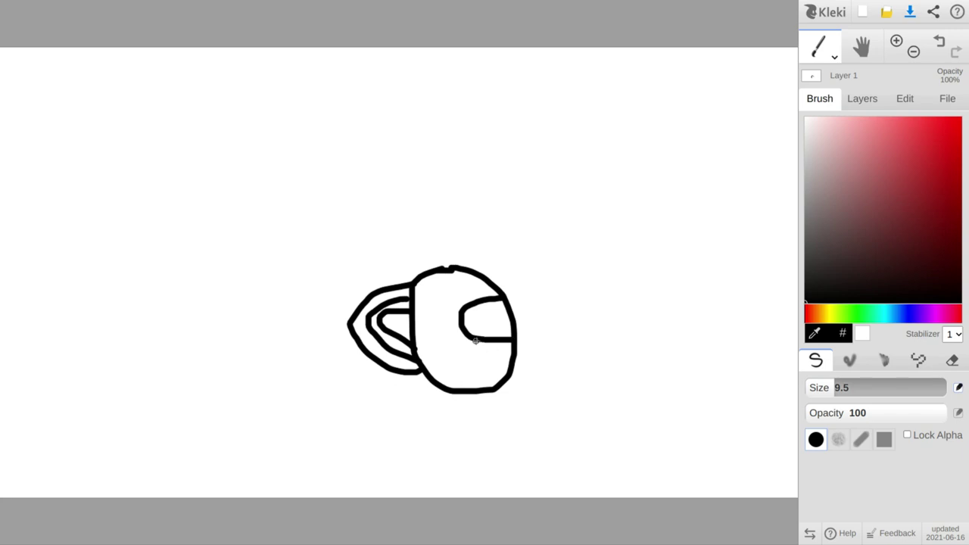
pyautogui.moveTo(475, 340); pyautogui.dragTo(475, 349)
pyautogui.click(824, 387)
pyautogui.moveTo(476, 345); pyautogui.dragTo(475, 353)
# - Draw a double-lined handle loop on top of the backpack in black, reducing the pen size to 5.5 for the finer lines
pyautogui.moveTo(451, 268); pyautogui.dragTo(441, 266)
pyautogui.moveTo(828, 385)
pyautogui.mouseDown()
pyautogui.moveTo(399, 273)
pyautogui.moveTo(417, 248)
pyautogui.moveTo(396, 273)
pyautogui.moveTo(486, 246)
pyautogui.mouseUp()
pyautogui.moveTo(440, 269)
pyautogui.mouseDown()
pyautogui.moveTo(441, 253)
pyautogui.moveTo(479, 264)
pyautogui.moveTo(476, 273)
pyautogui.moveTo(452, 256)
pyautogui.moveTo(447, 268)
pyautogui.mouseUp()
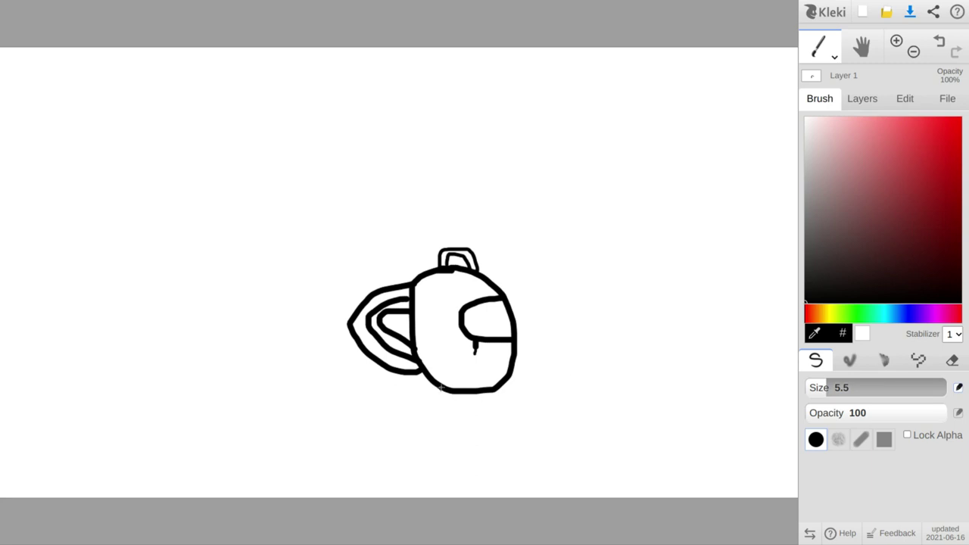
pyautogui.moveTo(441, 387); pyautogui.dragTo(426, 425)
pyautogui.click(940, 46)
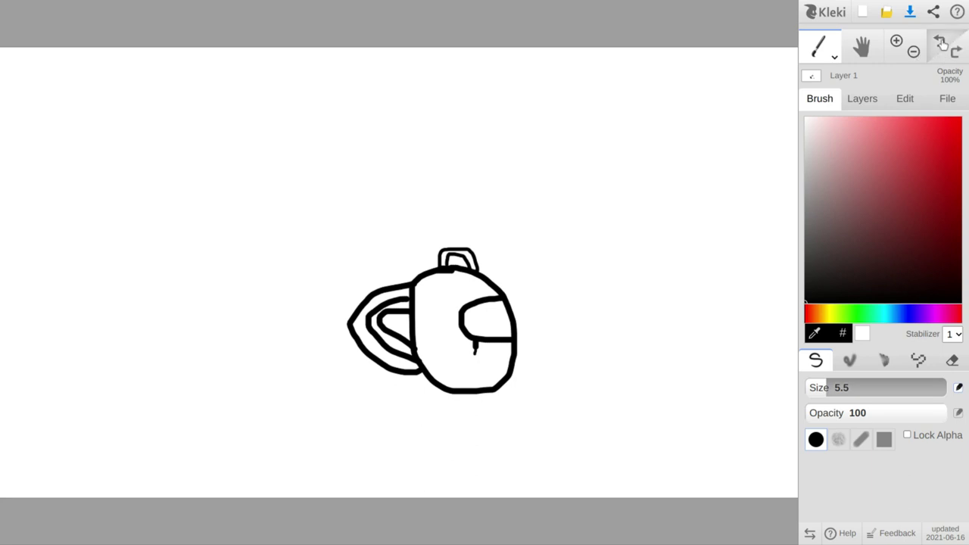
pyautogui.click(941, 45)
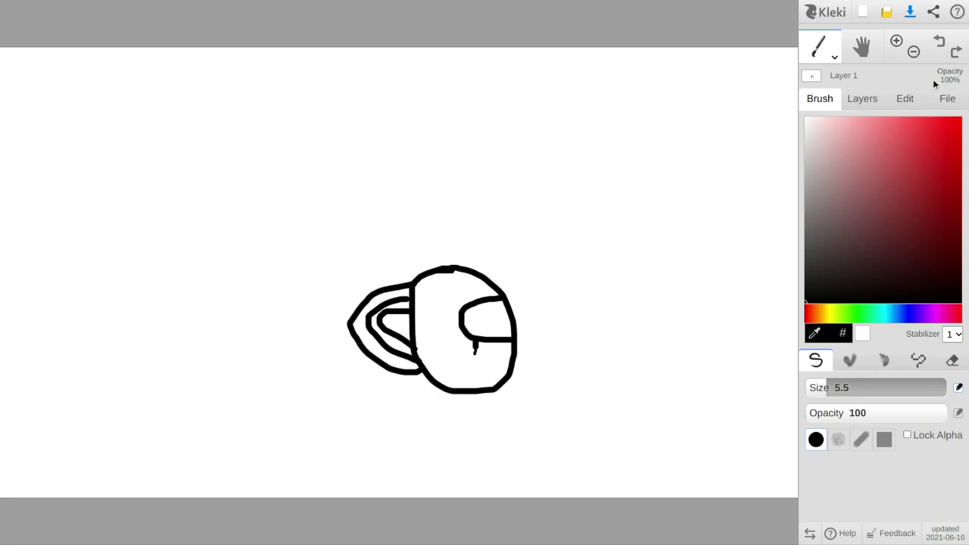
pyautogui.click(951, 53)
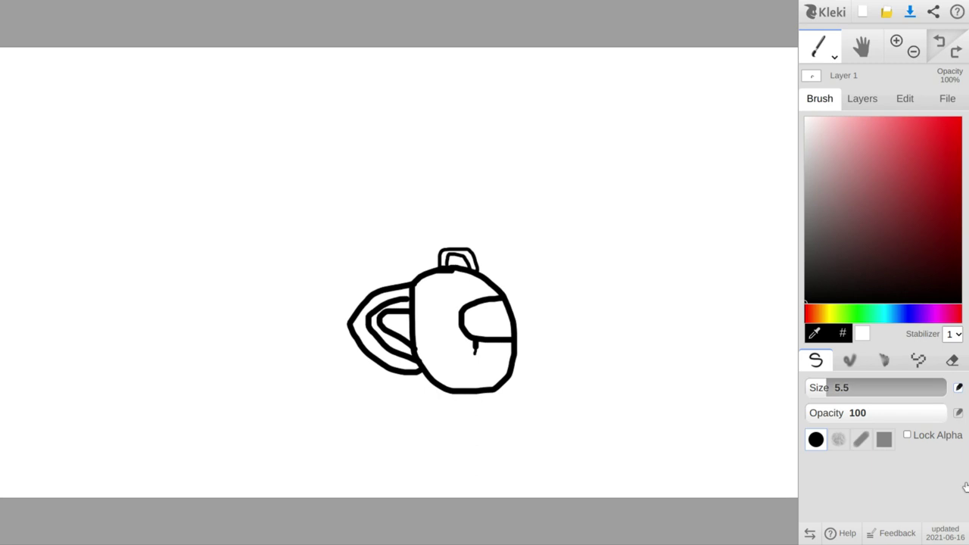
# - Undo the handle loop drawn on top of the backpack
pyautogui.click(952, 361)
pyautogui.hotkey('ctrl', 'z')
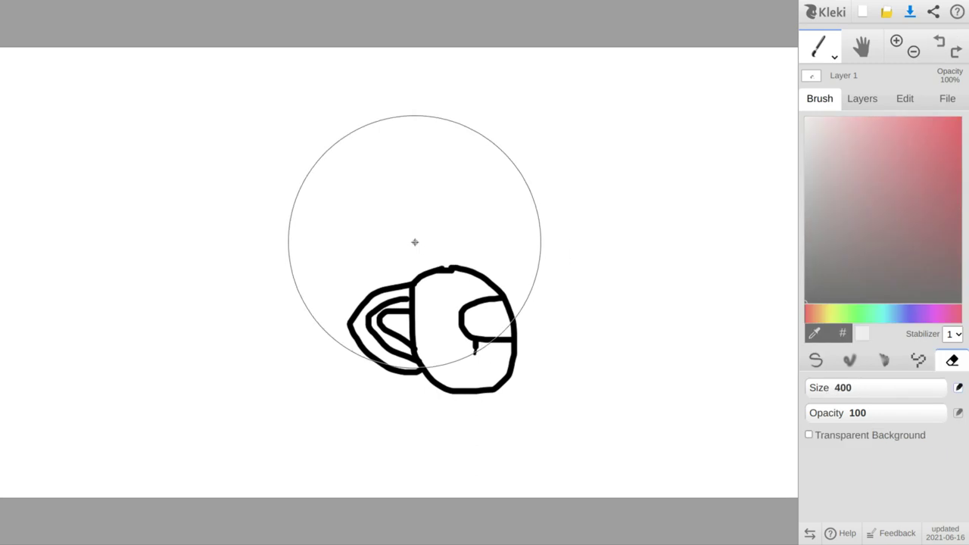
# - Draw a shallow curved opening line just below the backpack's top edge and erase the old edge above it with the eraser at size 17
pyautogui.click(816, 362)
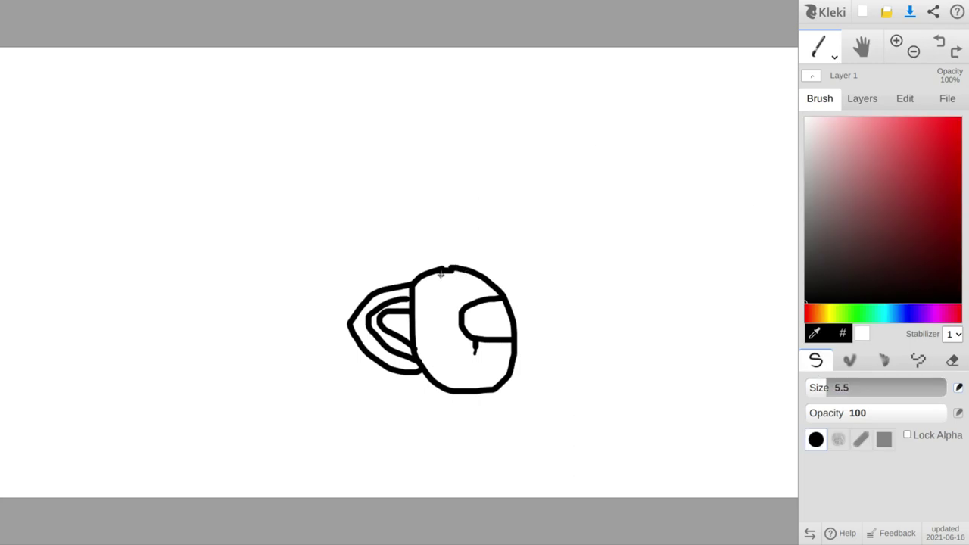
pyautogui.moveTo(430, 277); pyautogui.dragTo(491, 283)
pyautogui.click(952, 361)
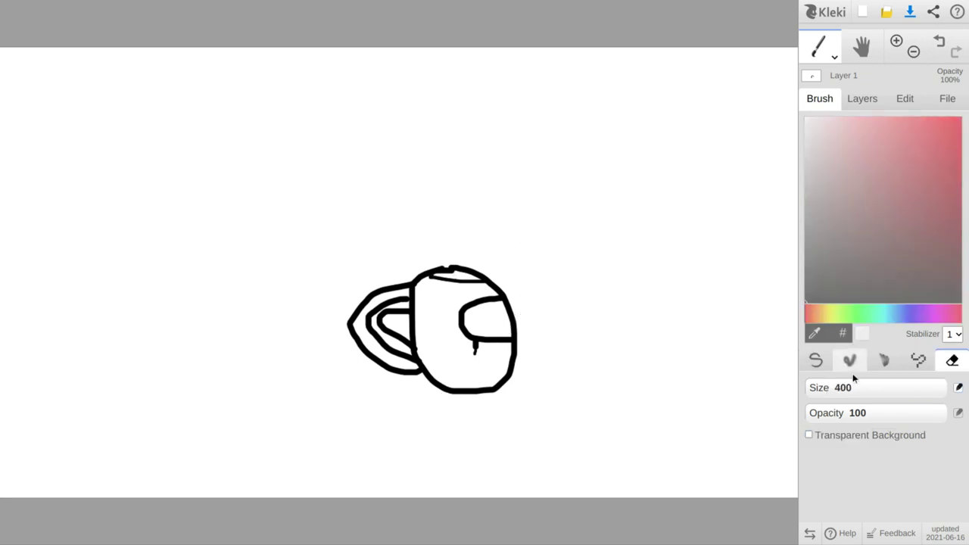
pyautogui.click(834, 387)
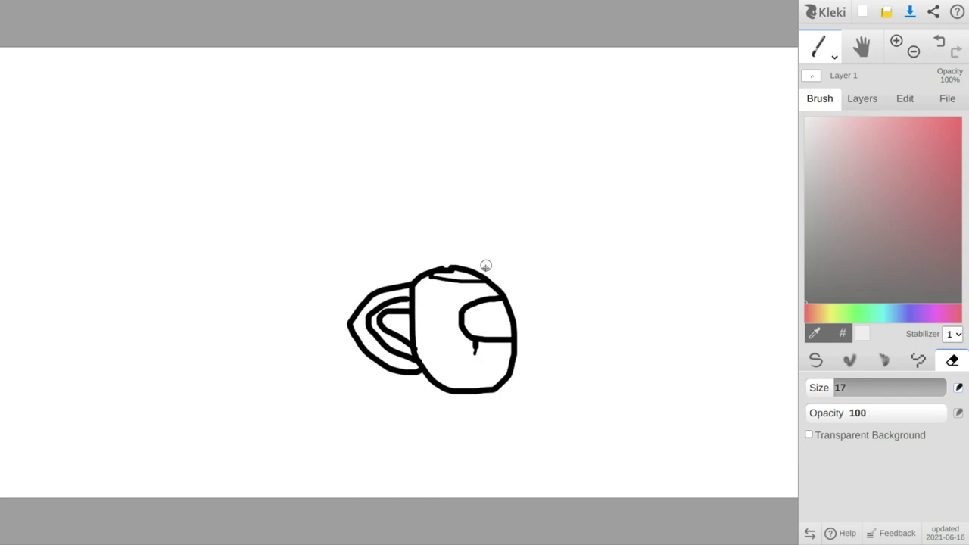
pyautogui.moveTo(486, 266); pyautogui.dragTo(437, 270)
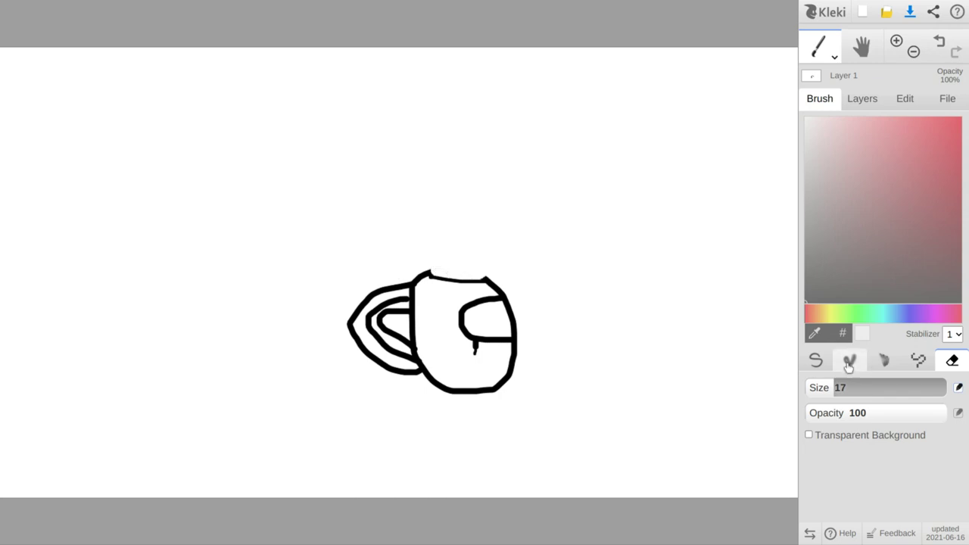
# - Draw small boxy items and a slanted tool sticking out of the backpack's opening in black with the pen at size 5.5
pyautogui.click(816, 362)
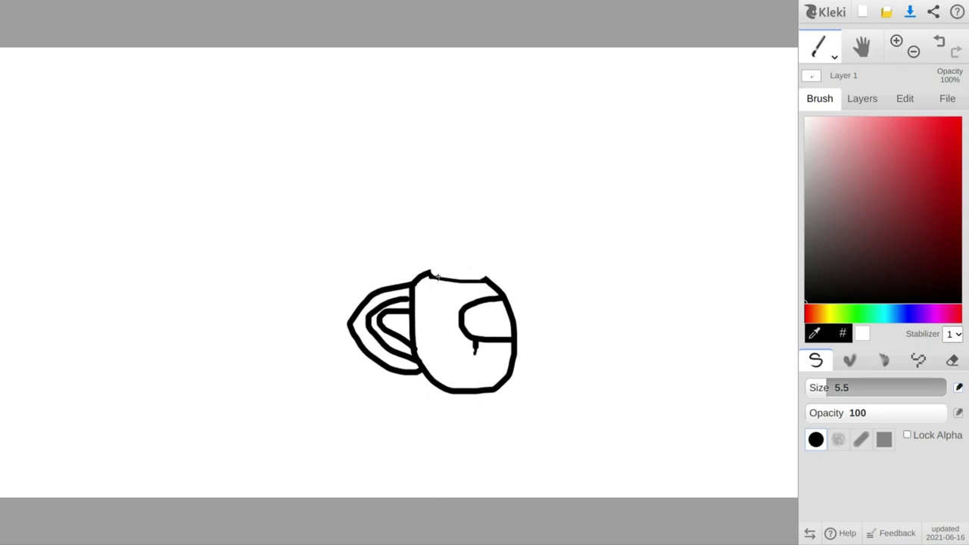
pyautogui.moveTo(437, 275)
pyautogui.mouseDown()
pyautogui.moveTo(438, 265)
pyautogui.moveTo(470, 267)
pyautogui.moveTo(471, 281)
pyautogui.moveTo(474, 266)
pyautogui.moveTo(480, 271)
pyautogui.moveTo(478, 280)
pyautogui.moveTo(432, 278)
pyautogui.mouseUp()
pyautogui.moveTo(450, 280)
pyautogui.mouseDown()
pyautogui.moveTo(478, 256)
pyautogui.moveTo(490, 263)
pyautogui.moveTo(481, 261)
pyautogui.mouseUp()
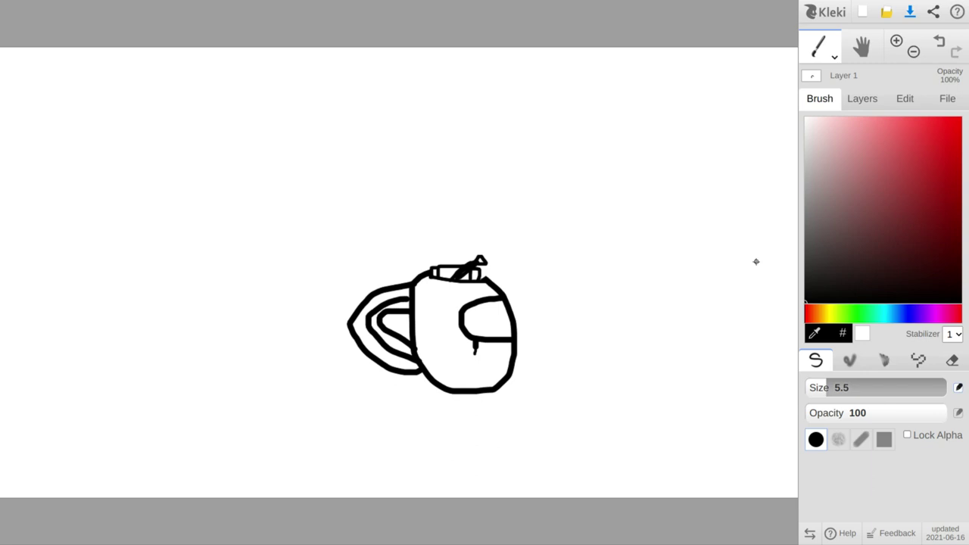
# - Erase the whole backpack drawing with the eraser at size 400
pyautogui.click(953, 360)
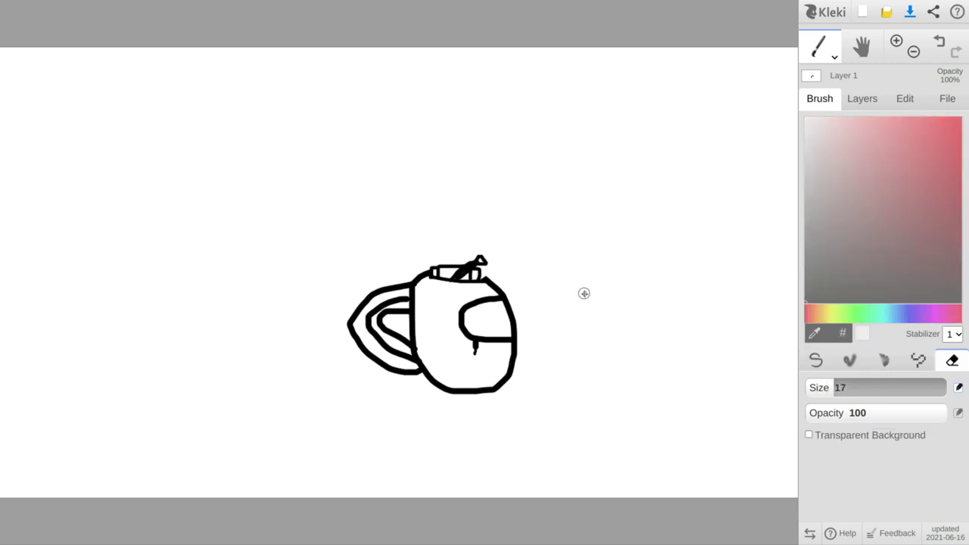
pyautogui.moveTo(894, 385); pyautogui.dragTo(943, 385)
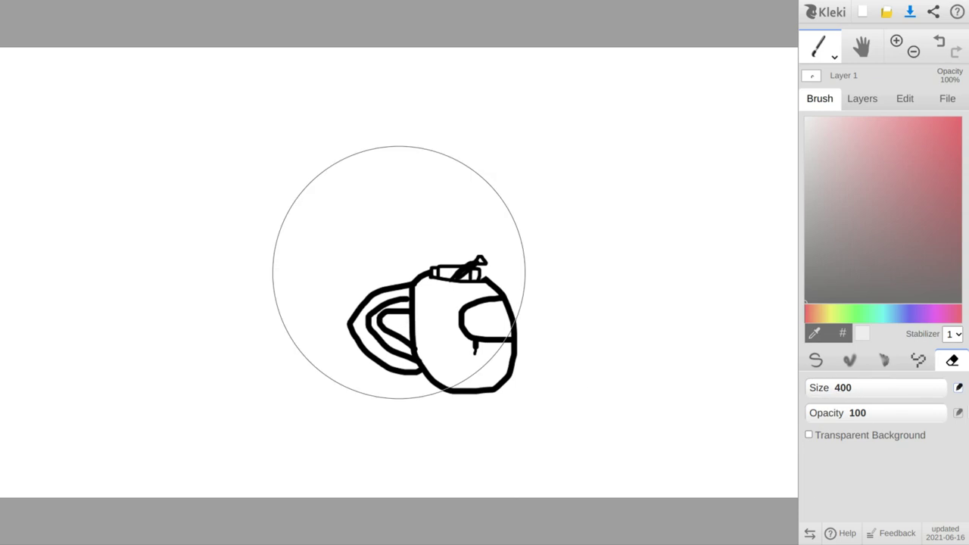
pyautogui.click(443, 320)
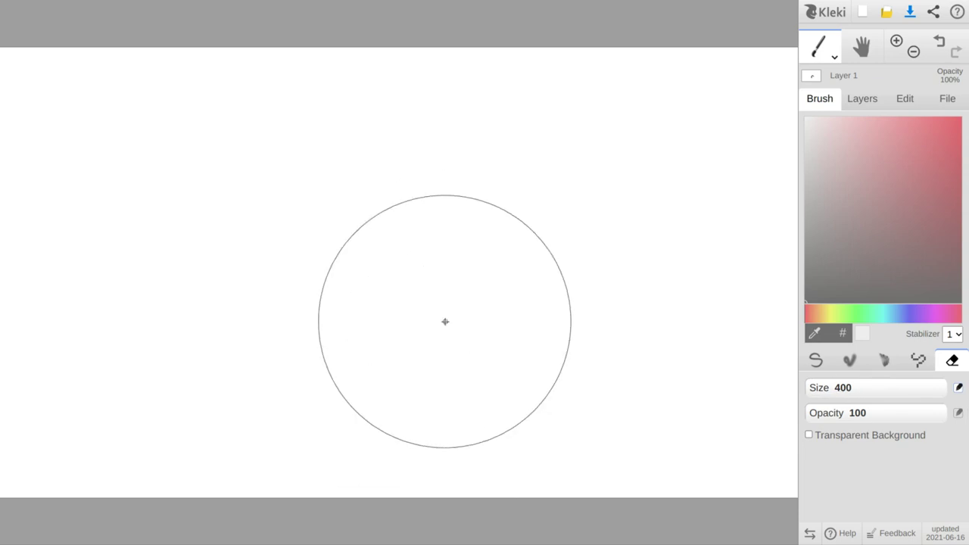
# - Draw a tapered creature head with two curved horns in black with the pen at size 5.5, undoing the stray stroke below the chin
pyautogui.click(815, 361)
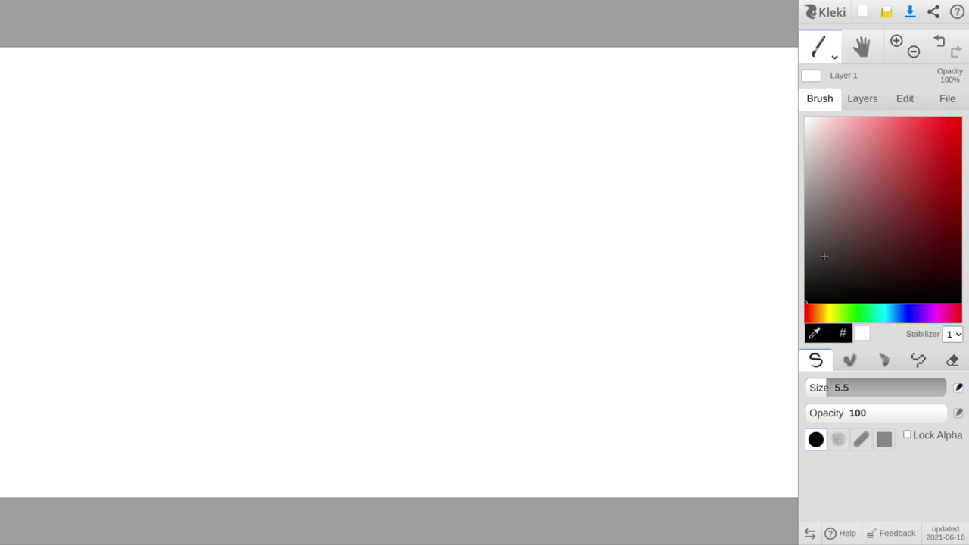
pyautogui.moveTo(351, 240)
pyautogui.mouseDown()
pyautogui.moveTo(383, 225)
pyautogui.moveTo(444, 232)
pyautogui.moveTo(453, 257)
pyautogui.moveTo(419, 325)
pyautogui.moveTo(406, 328)
pyautogui.moveTo(367, 289)
pyautogui.moveTo(348, 241)
pyautogui.moveTo(362, 234)
pyautogui.moveTo(332, 185)
pyautogui.moveTo(381, 215)
pyautogui.moveTo(434, 224)
pyautogui.moveTo(440, 202)
pyautogui.moveTo(473, 180)
pyautogui.moveTo(444, 225)
pyautogui.mouseUp()
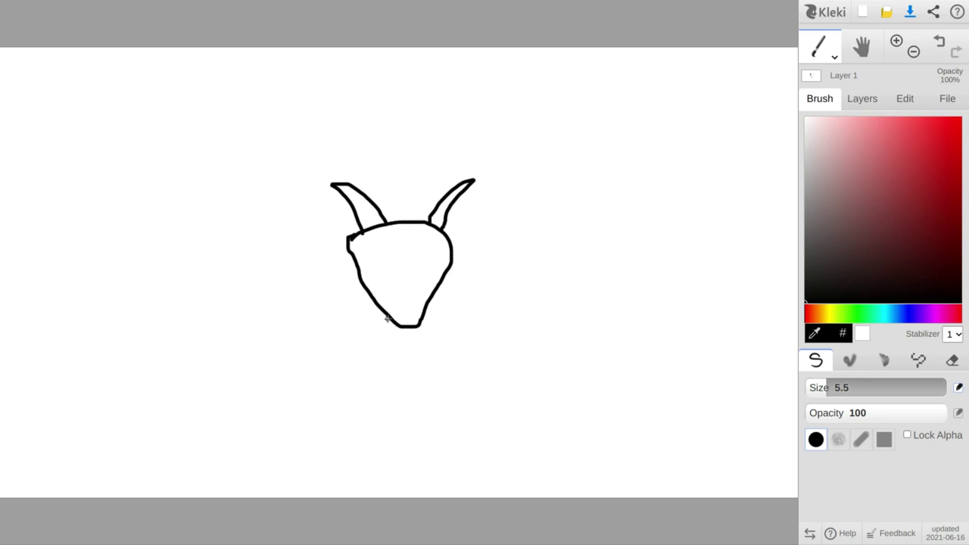
pyautogui.moveTo(392, 324); pyautogui.dragTo(392, 352)
pyautogui.click(942, 42)
# - Draw a large rounded body below the head, with curved sides and a closed bottom edge
pyautogui.moveTo(422, 320)
pyautogui.mouseDown()
pyautogui.moveTo(462, 353)
pyautogui.moveTo(474, 420)
pyautogui.mouseUp()
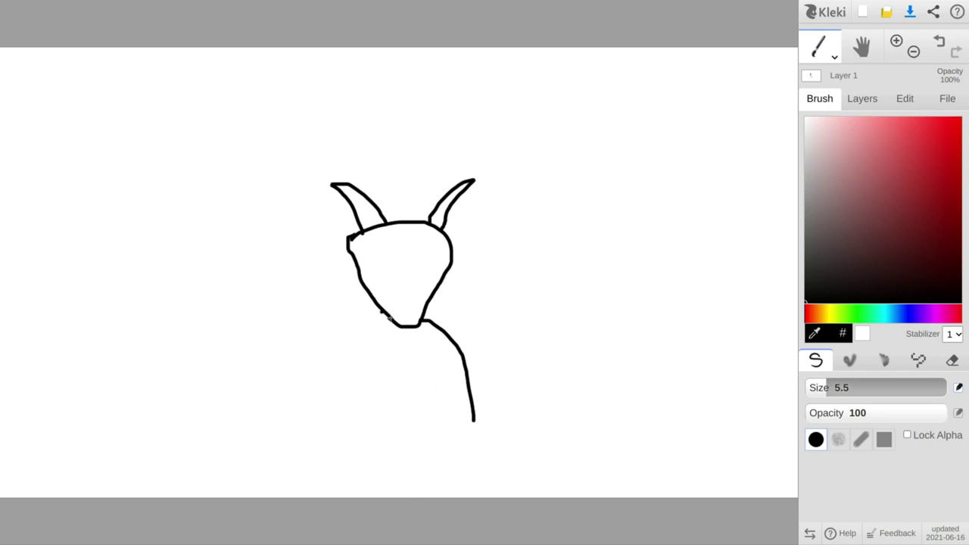
pyautogui.moveTo(386, 317)
pyautogui.mouseDown()
pyautogui.moveTo(365, 332)
pyautogui.moveTo(342, 378)
pyautogui.moveTo(354, 456)
pyautogui.mouseUp()
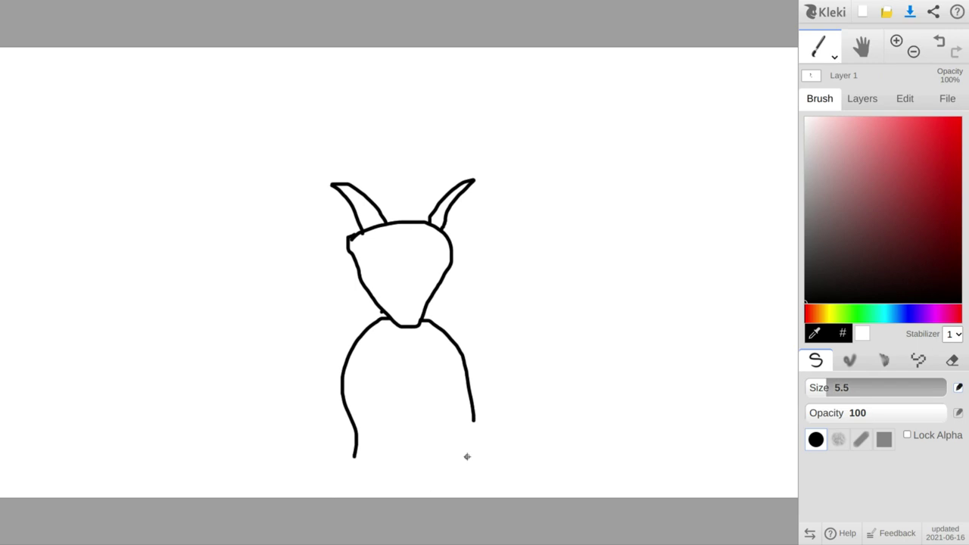
pyautogui.moveTo(473, 418); pyautogui.dragTo(471, 458)
pyautogui.moveTo(354, 457)
pyautogui.mouseDown()
pyautogui.moveTo(368, 475)
pyautogui.moveTo(447, 475)
pyautogui.moveTo(468, 458)
pyautogui.mouseUp()
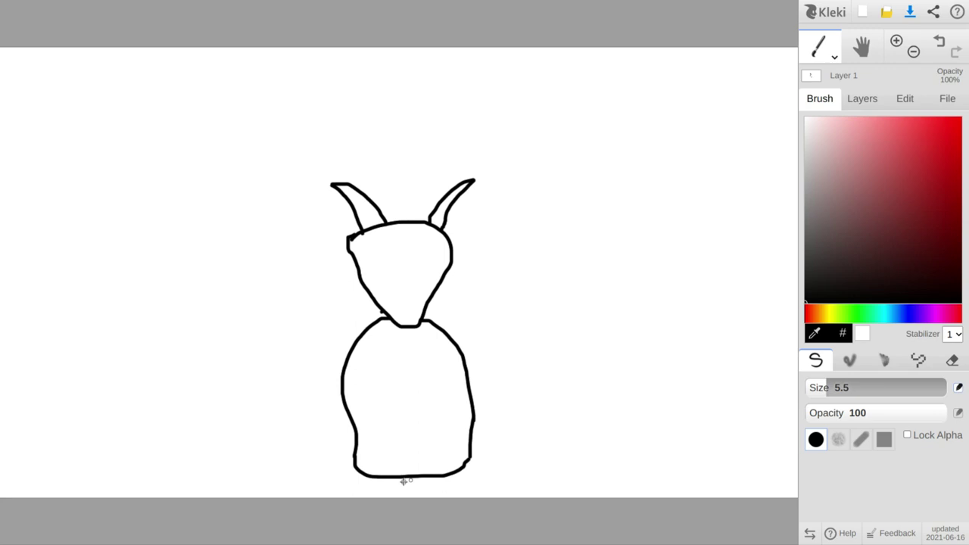
# - Draw two small rectangular feet under the body and add toe lines to each
pyautogui.moveTo(377, 477)
pyautogui.mouseDown()
pyautogui.moveTo(377, 490)
pyautogui.moveTo(412, 490)
pyautogui.moveTo(411, 478)
pyautogui.moveTo(445, 490)
pyautogui.mouseUp()
pyautogui.moveTo(455, 491); pyautogui.dragTo(455, 477)
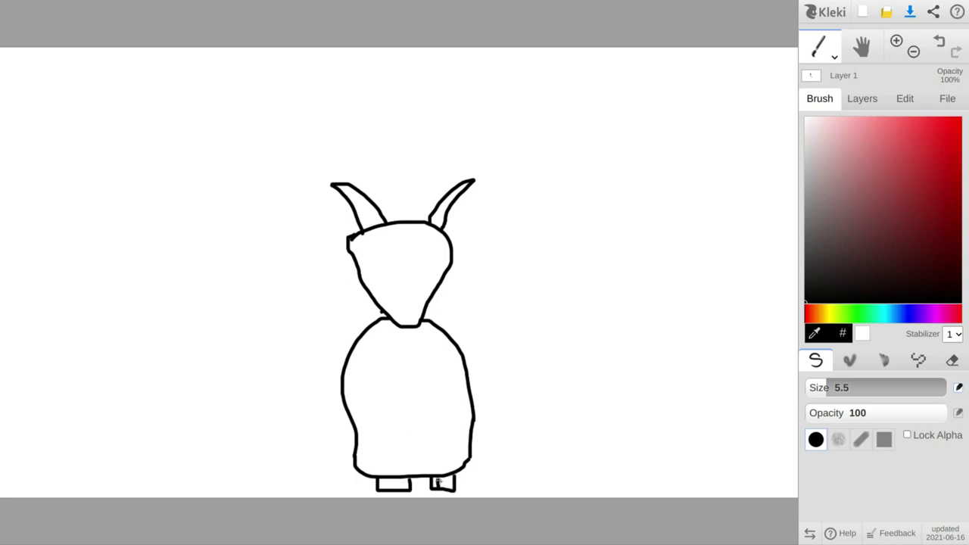
pyautogui.moveTo(442, 491)
pyautogui.mouseDown()
pyautogui.moveTo(443, 478)
pyautogui.moveTo(453, 481)
pyautogui.mouseUp()
pyautogui.moveTo(388, 491)
pyautogui.mouseDown()
pyautogui.moveTo(388, 478)
pyautogui.moveTo(405, 492)
pyautogui.mouseUp()
# - Draw two small square eyes with pupils and a frowning mouth on the creature's face
pyautogui.click(369, 248)
pyautogui.moveTo(370, 251); pyautogui.dragTo(377, 249)
pyautogui.click(377, 249)
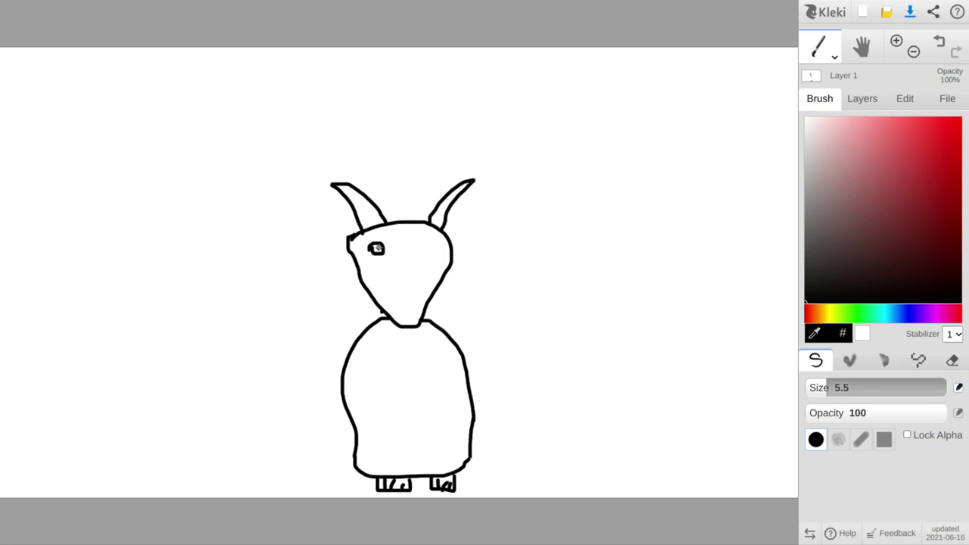
pyautogui.moveTo(417, 250); pyautogui.dragTo(425, 252)
pyautogui.moveTo(390, 283); pyautogui.dragTo(420, 279)
# - Reduce the pen size to 2.8, draw small teeth under the mouth and add a jagged ear on each side of the head
pyautogui.moveTo(818, 388); pyautogui.dragTo(812, 388)
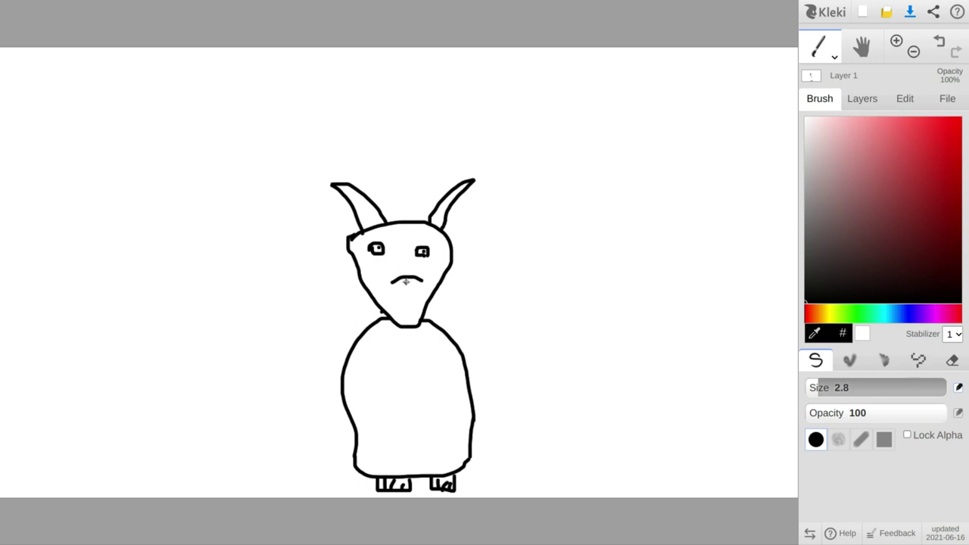
pyautogui.moveTo(405, 277); pyautogui.dragTo(402, 282)
pyautogui.moveTo(350, 236)
pyautogui.mouseDown()
pyautogui.moveTo(332, 236)
pyautogui.moveTo(360, 273)
pyautogui.mouseUp()
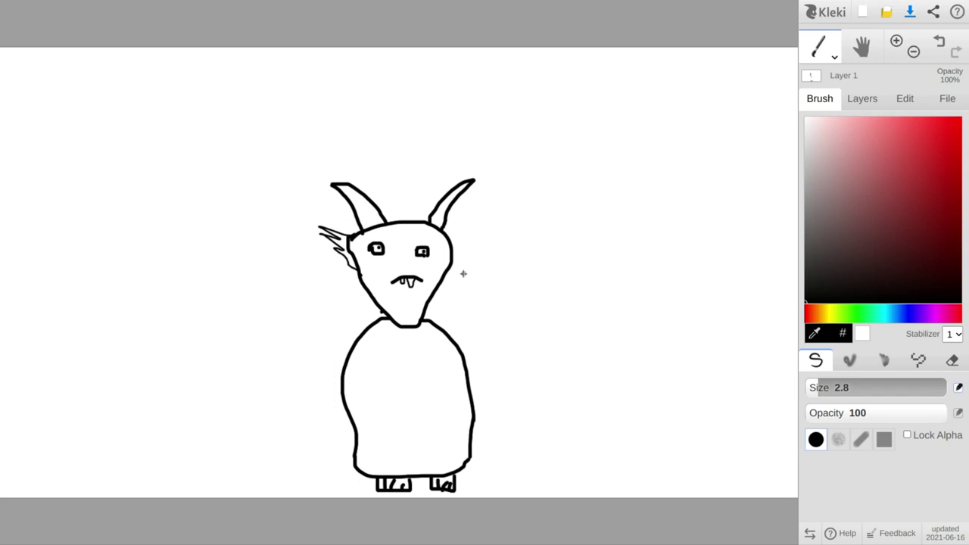
pyautogui.moveTo(448, 240)
pyautogui.mouseDown()
pyautogui.moveTo(474, 235)
pyautogui.moveTo(451, 271)
pyautogui.mouseUp()
# - Draw irregular patches along the edges and middle of the body, and add a thin outstretched arm on each side
pyautogui.moveTo(446, 331)
pyautogui.mouseDown()
pyautogui.moveTo(450, 388)
pyautogui.moveTo(469, 428)
pyautogui.mouseUp()
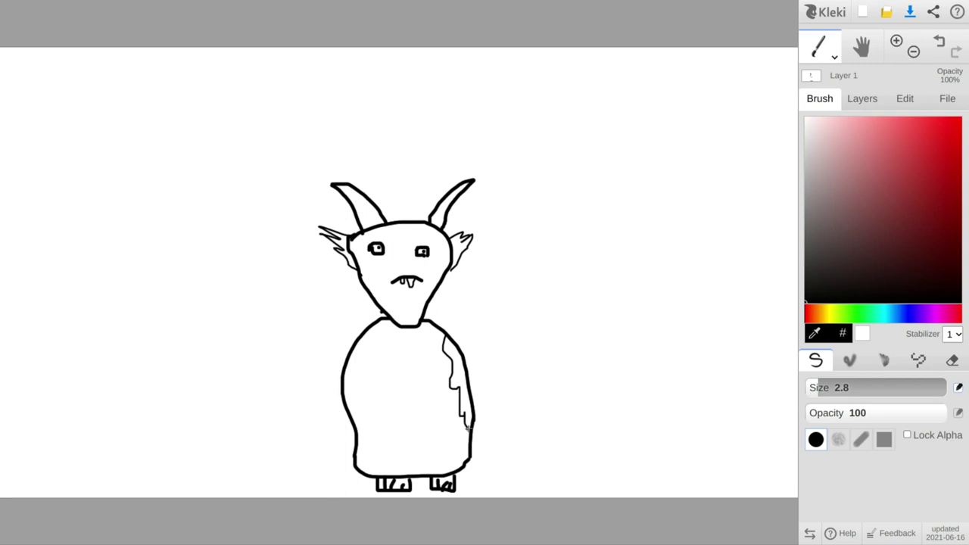
pyautogui.moveTo(421, 370)
pyautogui.mouseDown()
pyautogui.moveTo(440, 399)
pyautogui.moveTo(418, 384)
pyautogui.moveTo(409, 372)
pyautogui.moveTo(417, 366)
pyautogui.mouseUp()
pyautogui.moveTo(386, 322)
pyautogui.mouseDown()
pyautogui.moveTo(374, 342)
pyautogui.moveTo(369, 367)
pyautogui.moveTo(352, 346)
pyautogui.mouseUp()
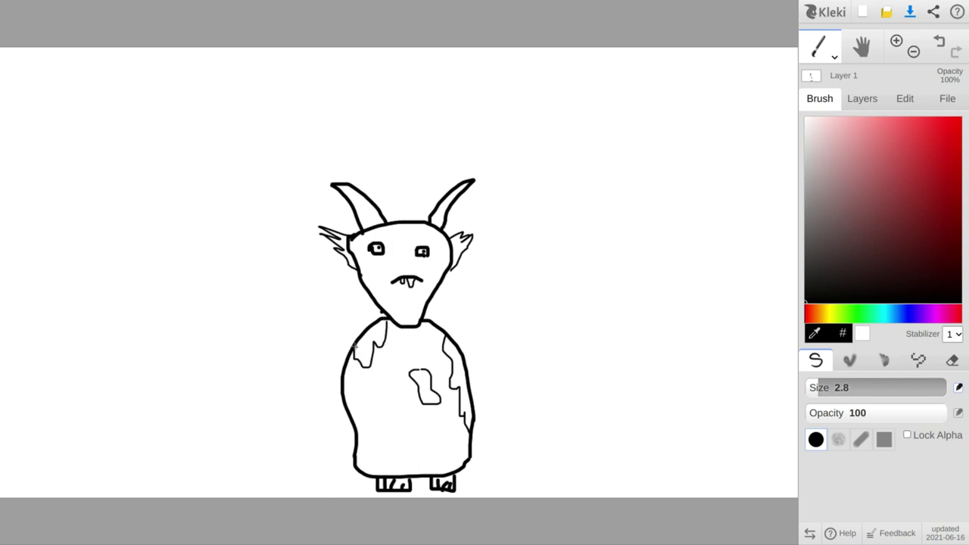
pyautogui.moveTo(353, 420)
pyautogui.mouseDown()
pyautogui.moveTo(368, 435)
pyautogui.moveTo(367, 473)
pyautogui.mouseUp()
pyautogui.moveTo(395, 416)
pyautogui.mouseDown()
pyautogui.moveTo(388, 429)
pyautogui.moveTo(392, 417)
pyautogui.mouseUp()
pyautogui.moveTo(449, 335)
pyautogui.mouseDown()
pyautogui.moveTo(483, 341)
pyautogui.moveTo(500, 353)
pyautogui.moveTo(485, 362)
pyautogui.moveTo(501, 367)
pyautogui.moveTo(495, 351)
pyautogui.mouseUp()
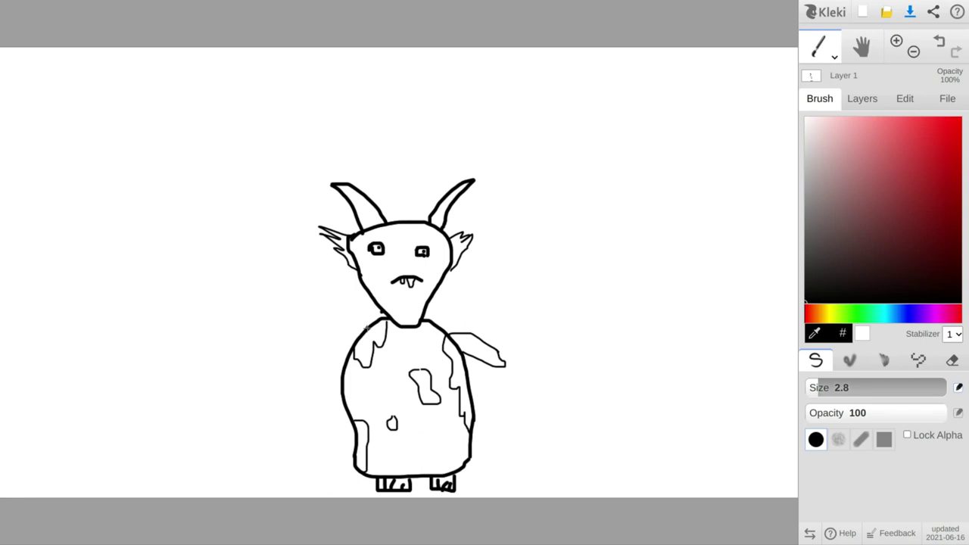
pyautogui.moveTo(366, 327)
pyautogui.mouseDown()
pyautogui.moveTo(328, 334)
pyautogui.moveTo(293, 360)
pyautogui.moveTo(304, 370)
pyautogui.moveTo(345, 348)
pyautogui.mouseUp()
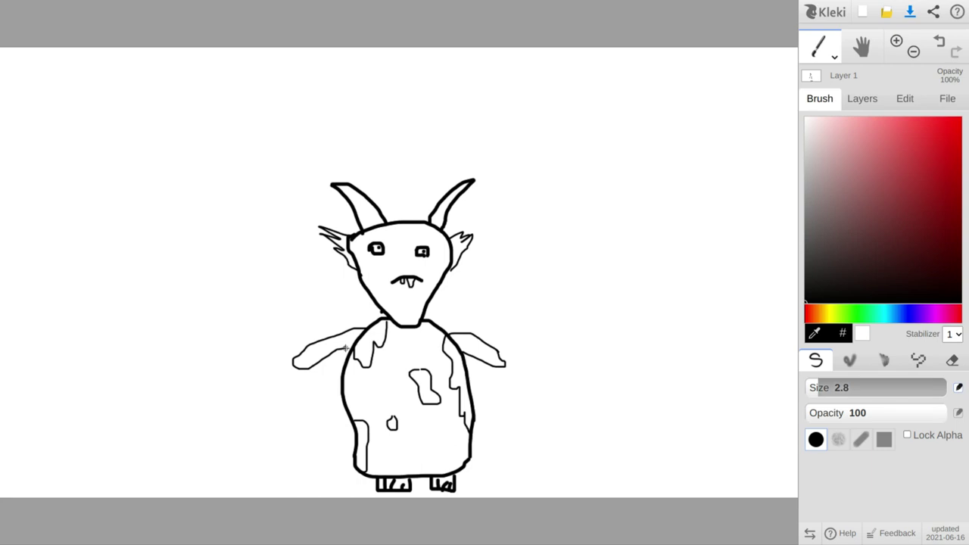
# - Erase the entire horned creature from the canvas with the eraser at size 400
pyautogui.click(954, 359)
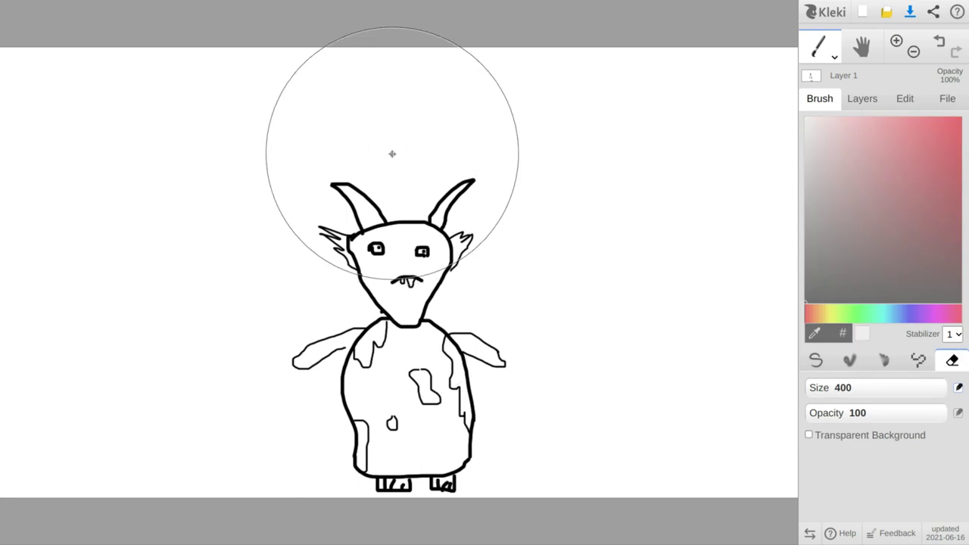
pyautogui.moveTo(392, 153)
pyautogui.mouseDown()
pyautogui.moveTo(440, 457)
pyautogui.moveTo(310, 360)
pyautogui.mouseUp()
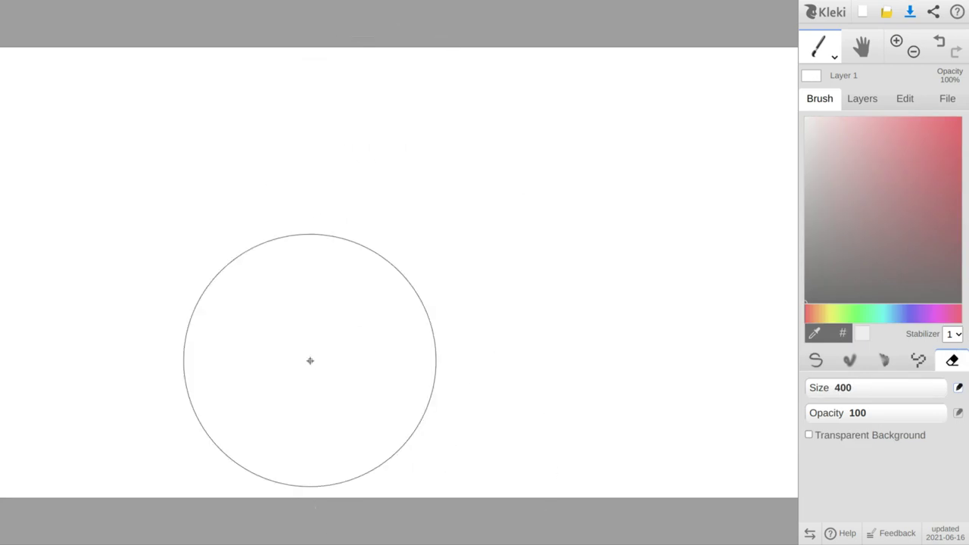